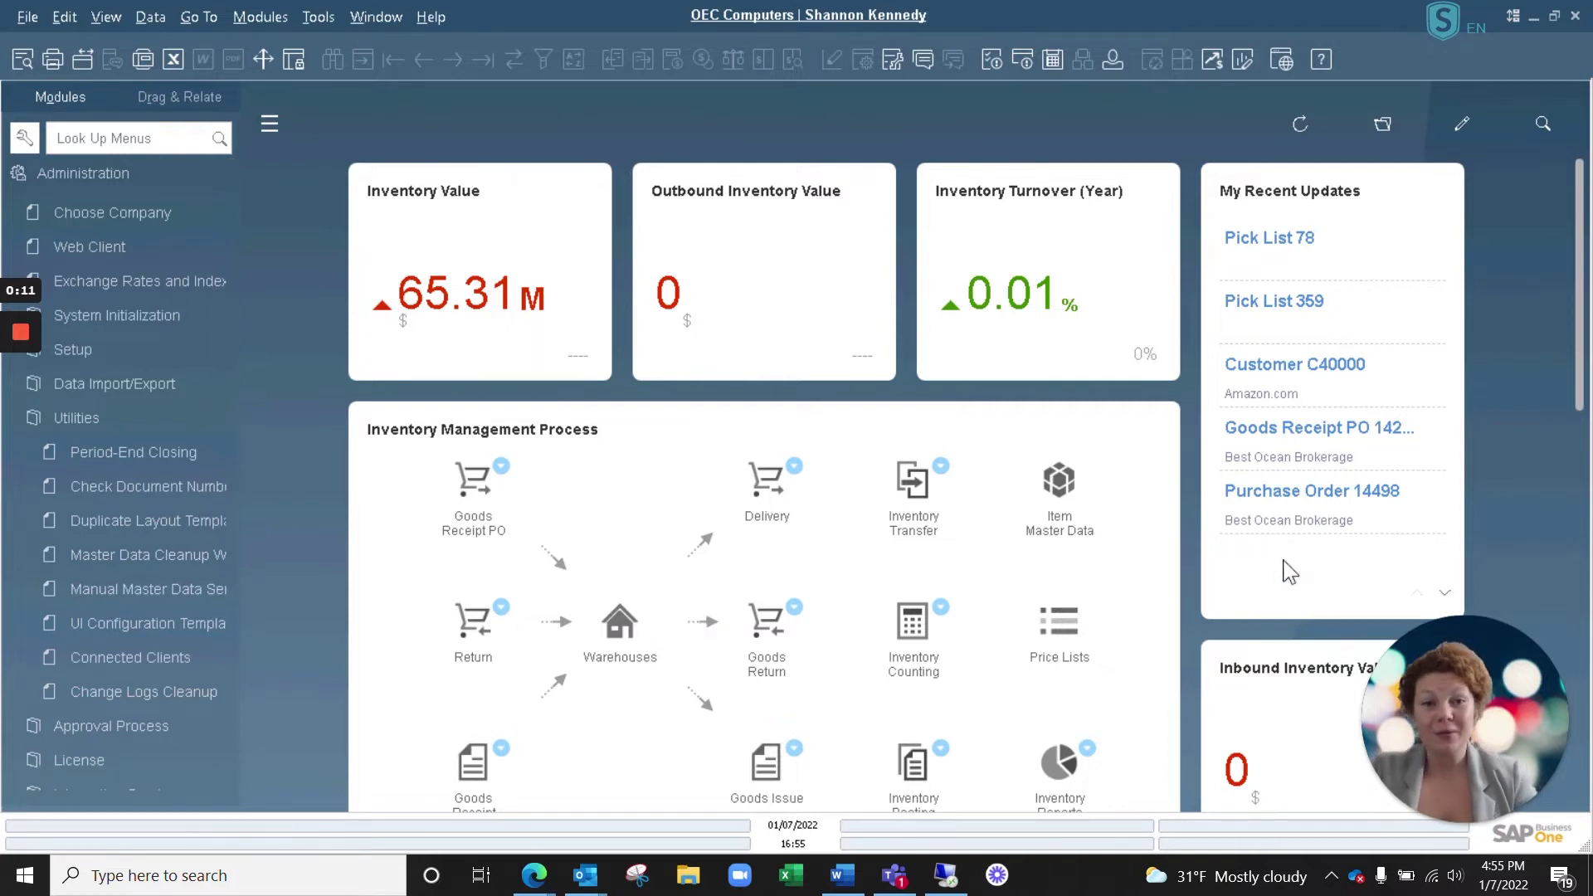
Collapse and then re-expand the Administration module in the Modules tree.
{"action": "left_click", "coordinate": [92, 167]}
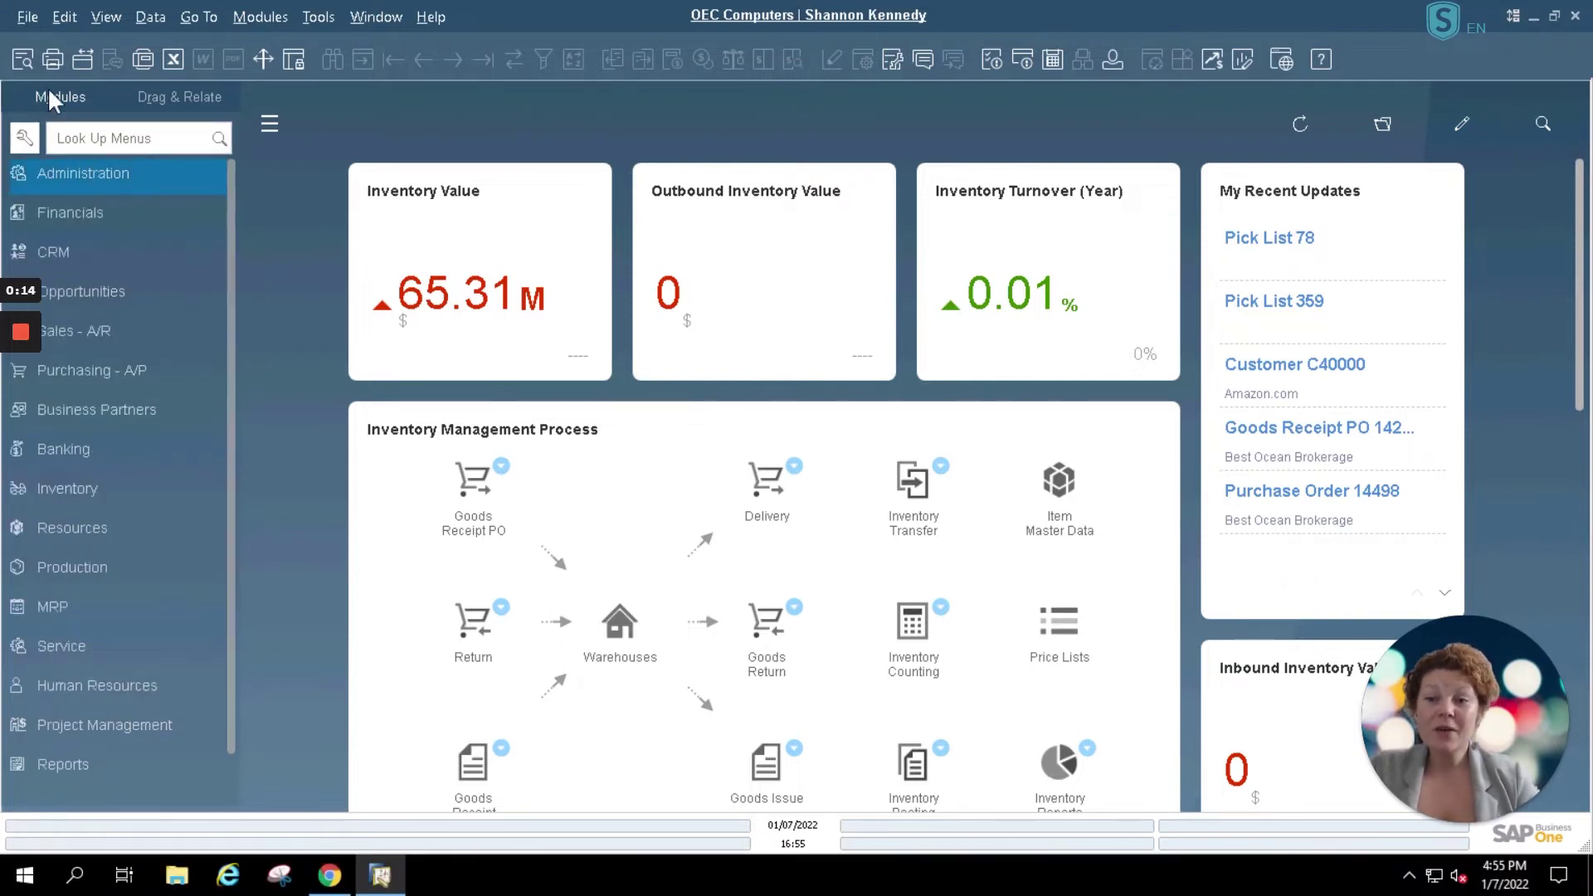
{"action": "left_click", "coordinate": [57, 176]}
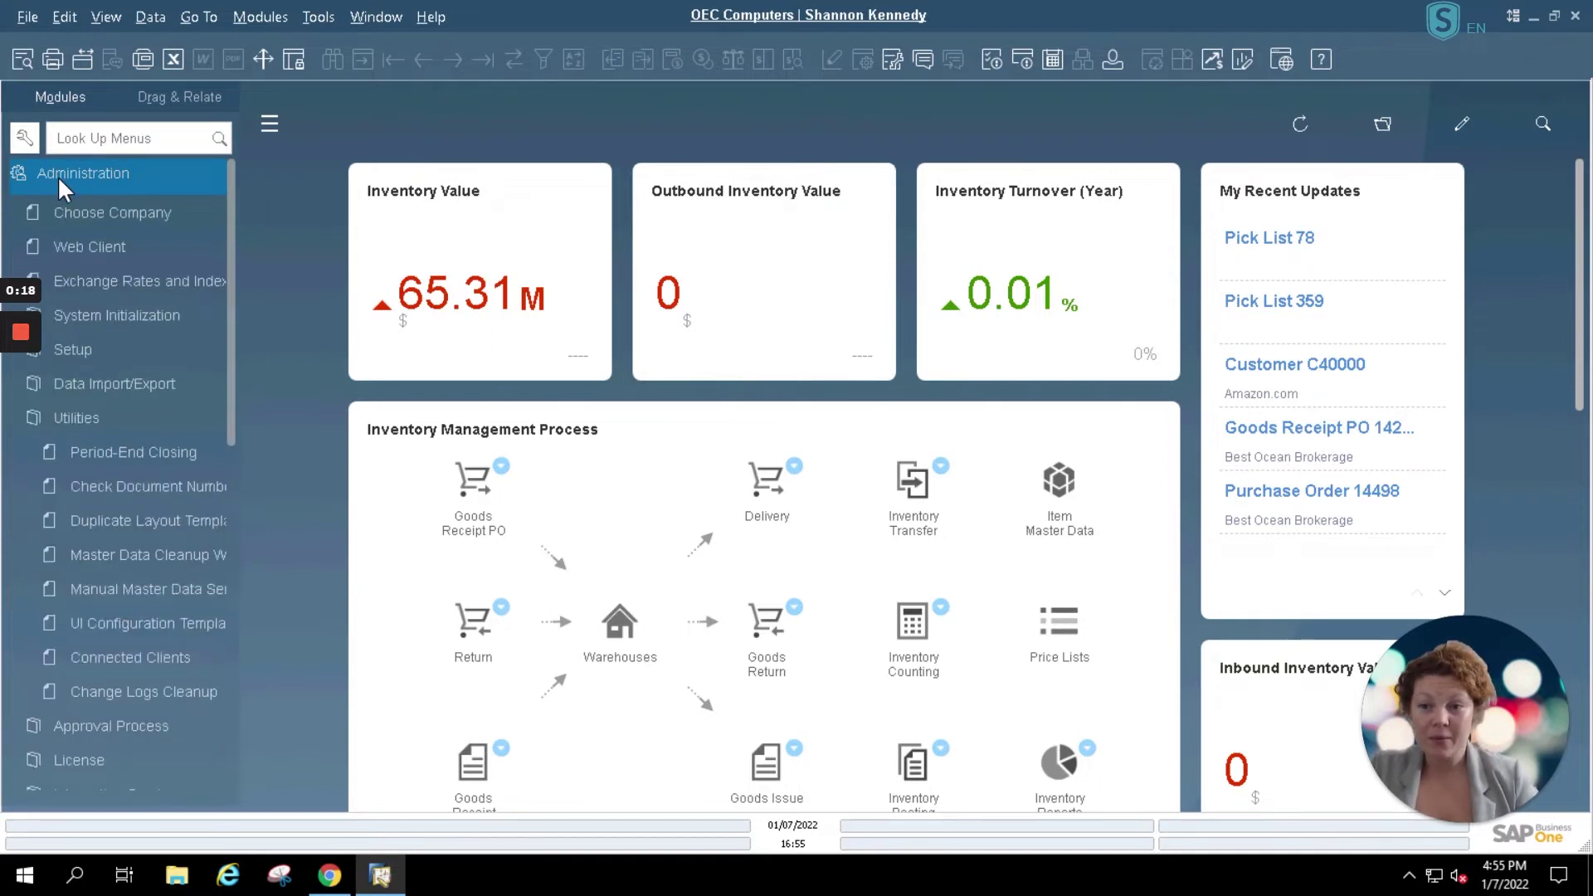
Open Period-End Closing from Administration > Utilities and select the retained earnings account number.
{"action": "left_click", "coordinate": [83, 418]}
{"action": "left_click", "coordinate": [83, 419]}
{"action": "left_click", "coordinate": [121, 456]}
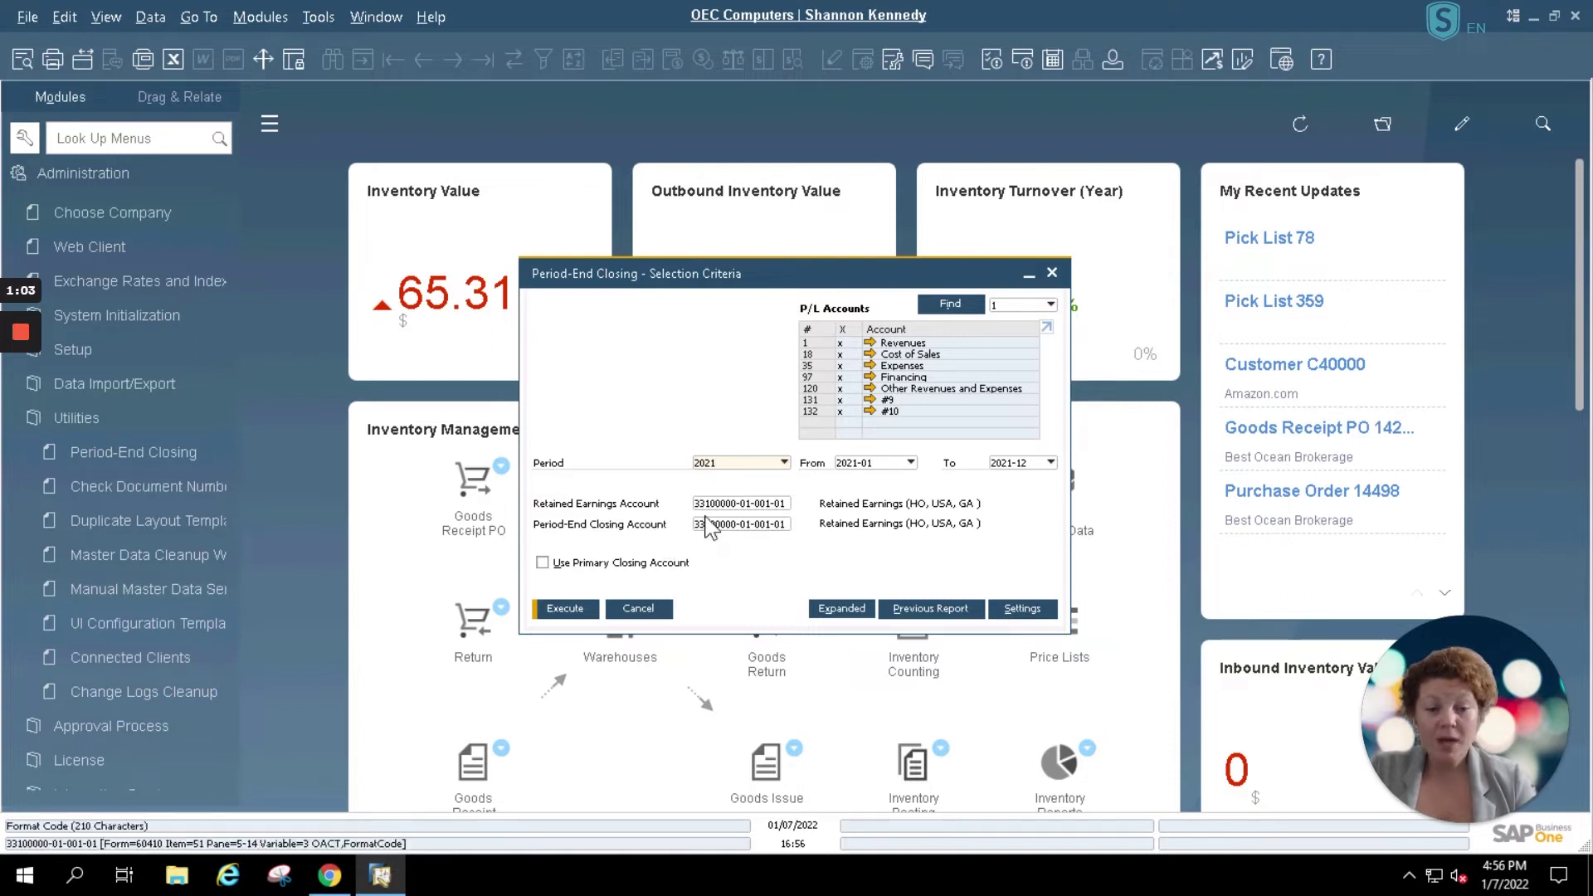
{"action": "double_click", "coordinate": [779, 504]}
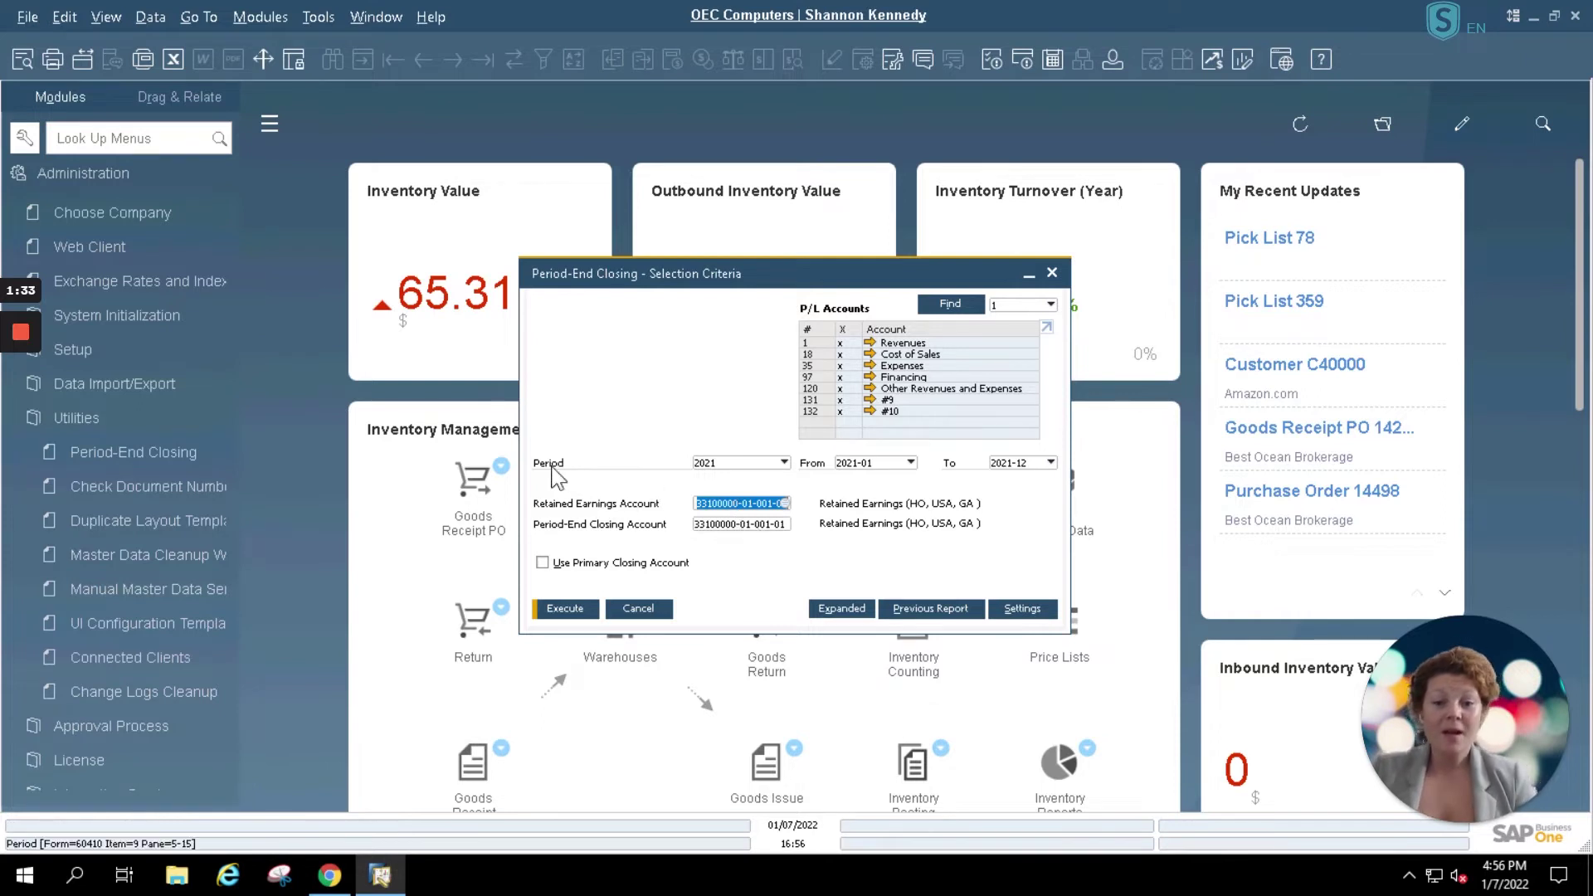
Choose period 2021 with range 2021-01 to 2021-12 and execute the closing.
{"action": "left_click", "coordinate": [784, 463]}
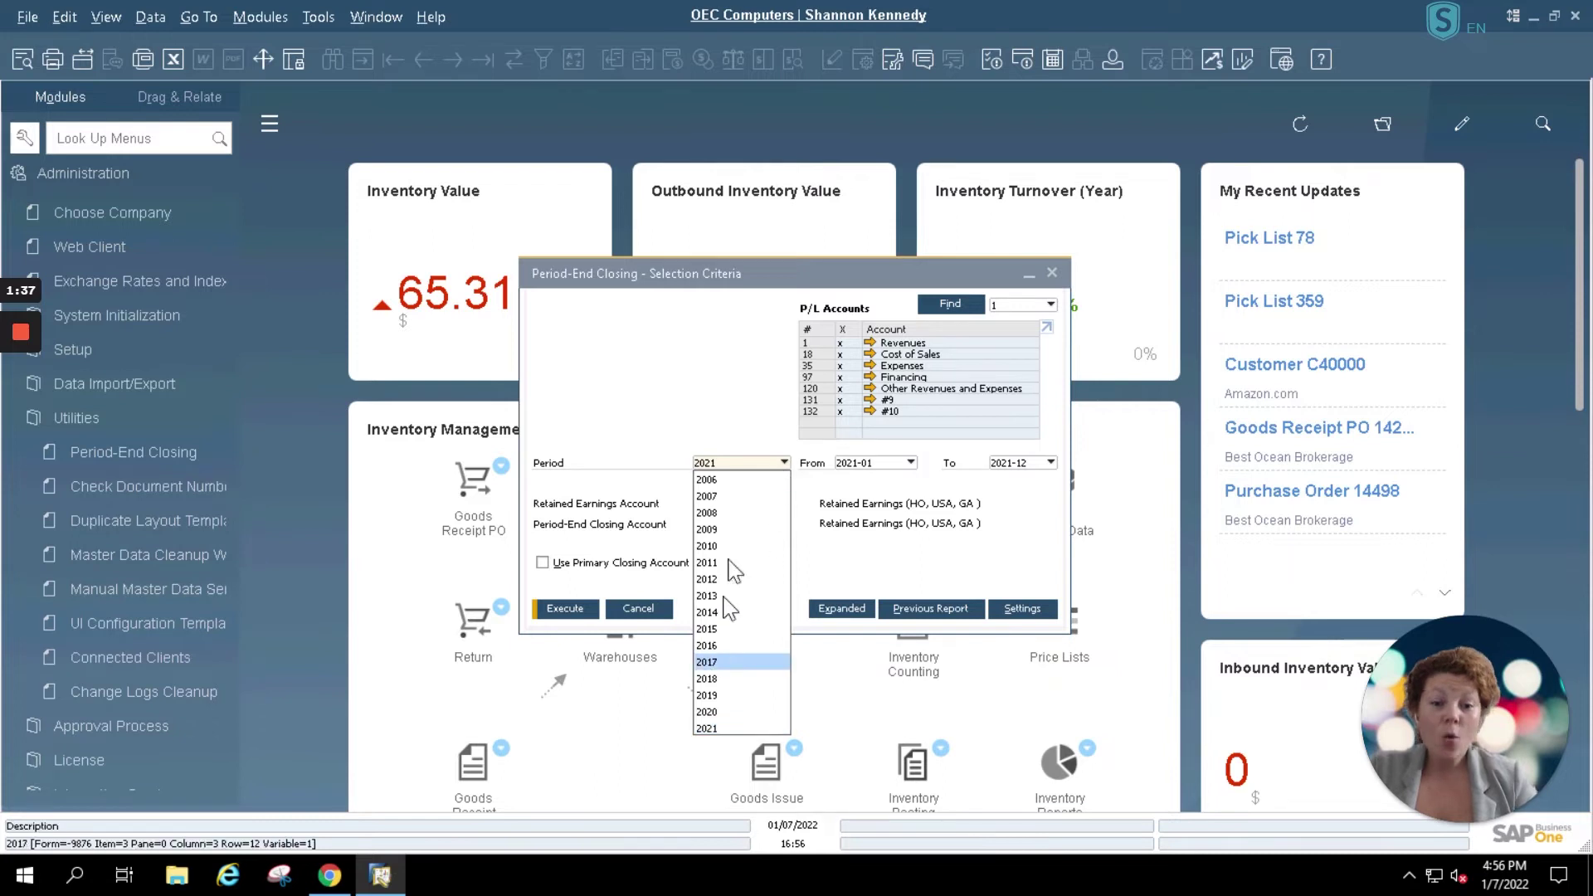
{"action": "left_click", "coordinate": [720, 728]}
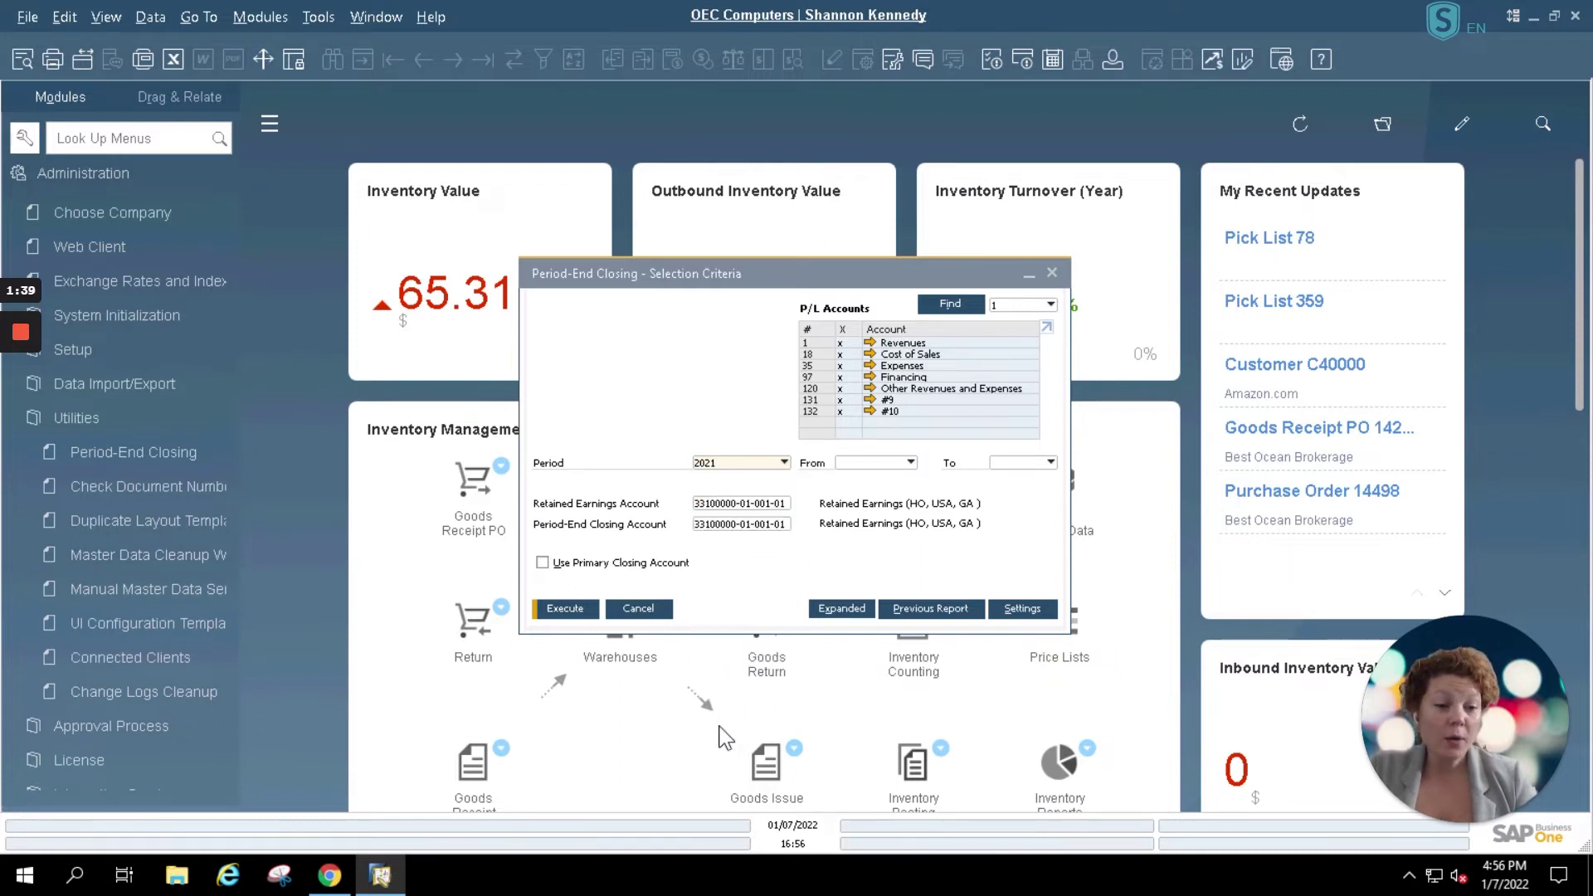
{"action": "left_click", "coordinate": [911, 464]}
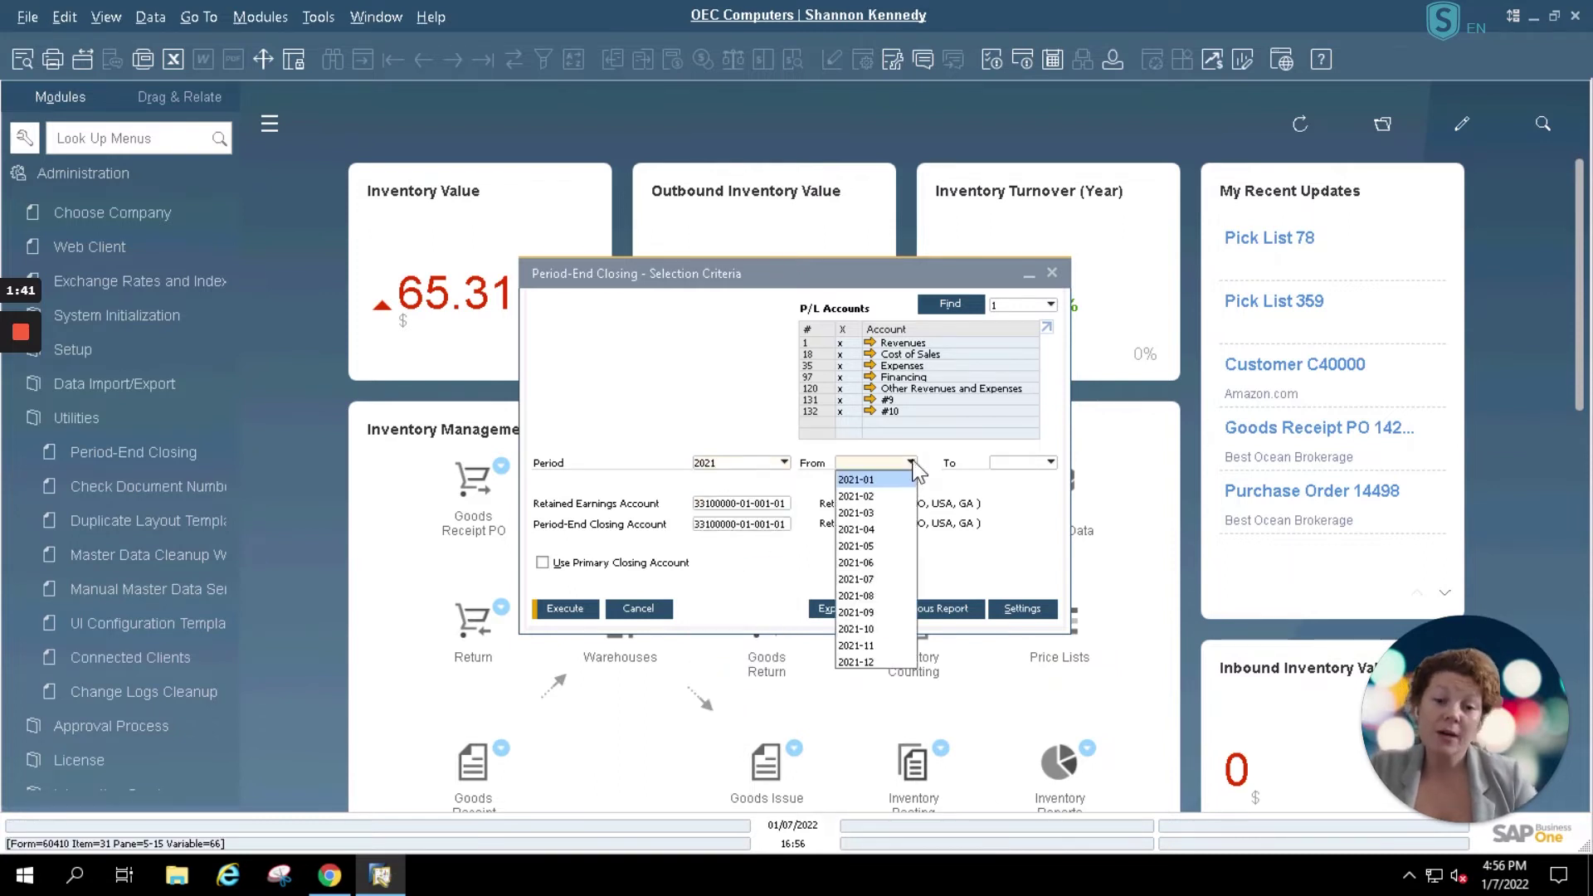
{"action": "left_click", "coordinate": [873, 481]}
{"action": "left_click", "coordinate": [1029, 463]}
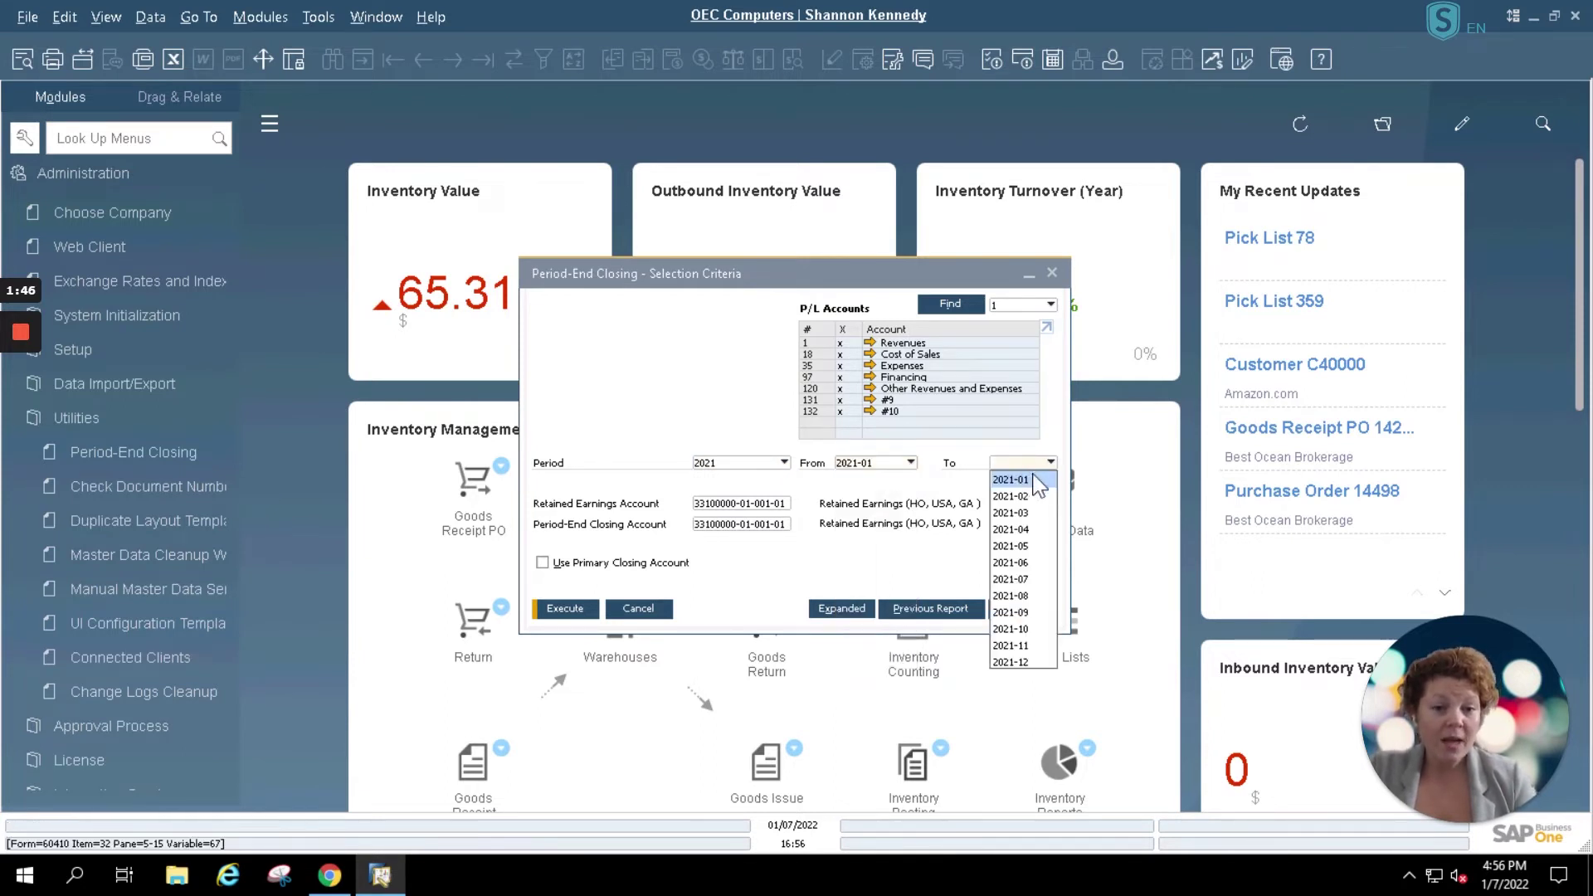
{"action": "left_click", "coordinate": [1041, 661]}
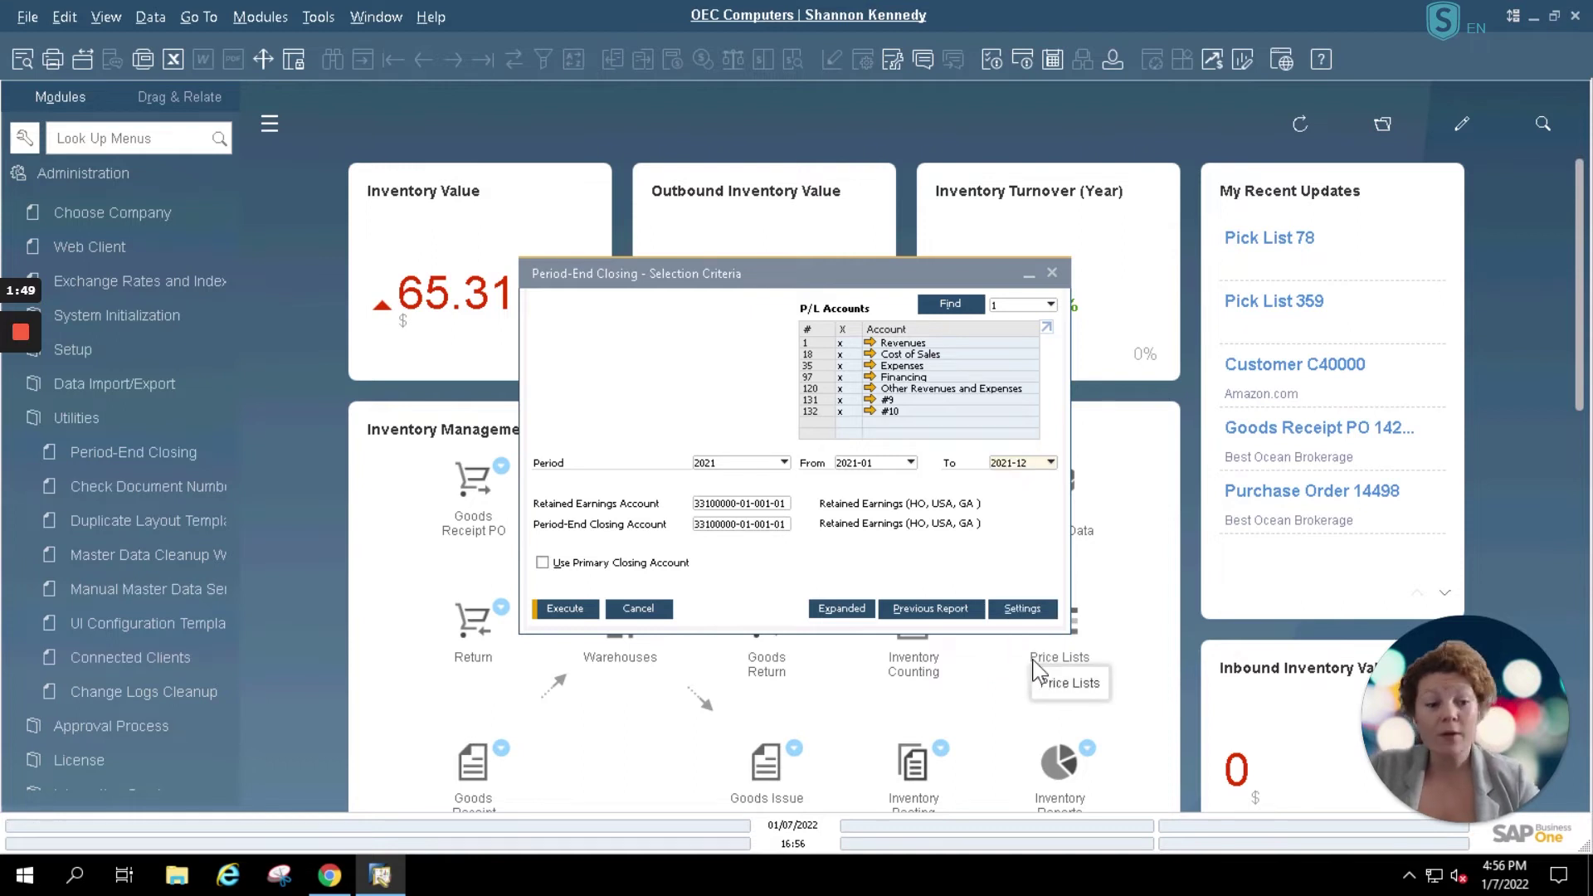
{"action": "left_click", "coordinate": [557, 613]}
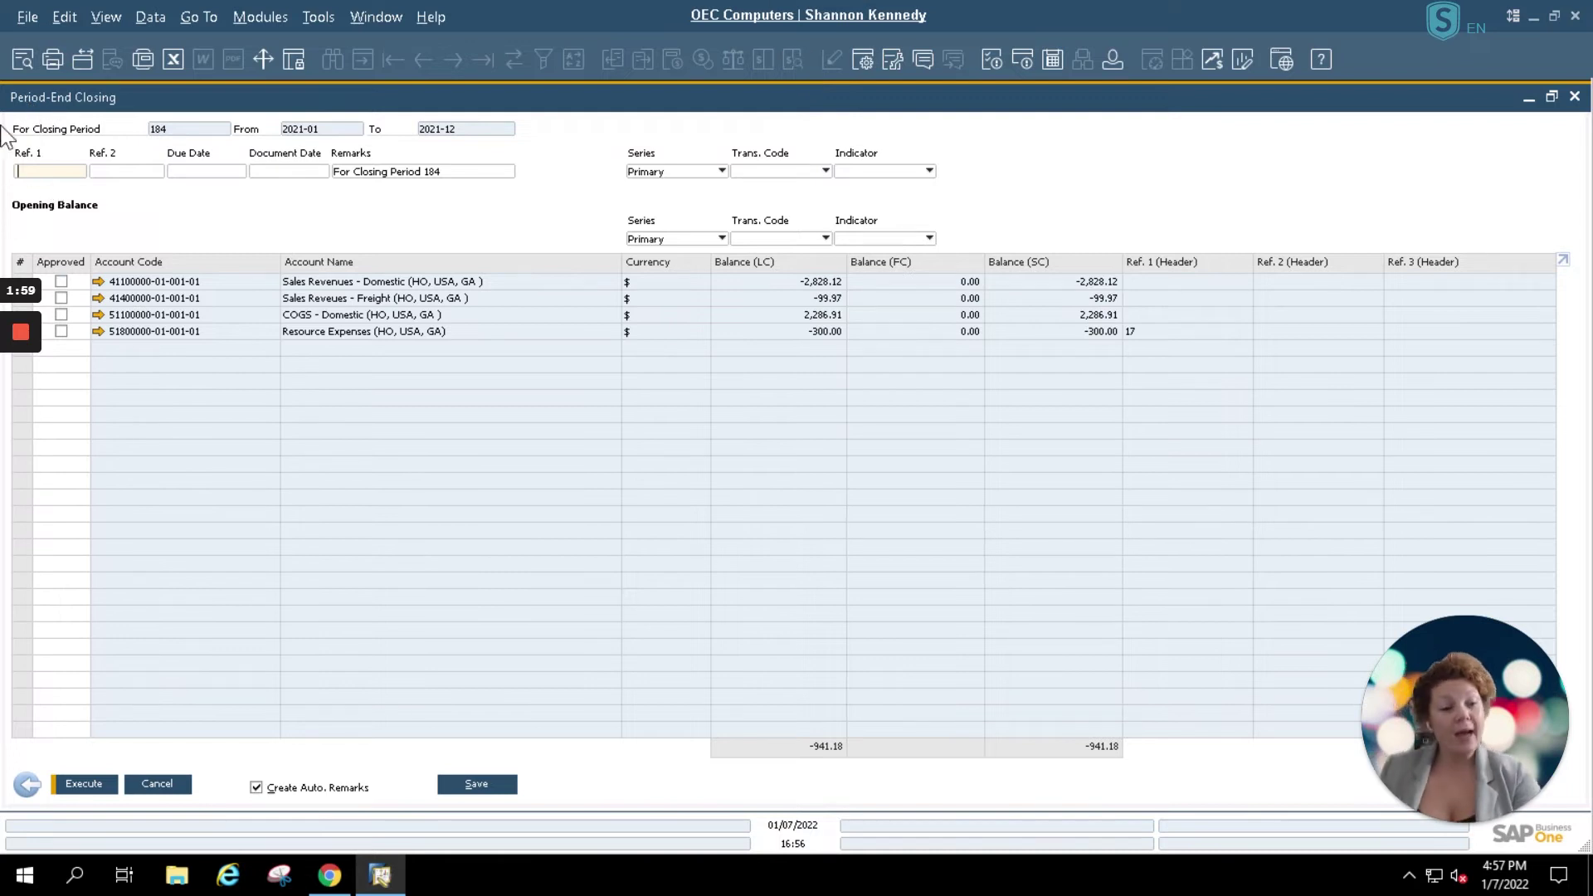
Enter reference 'yeared' and set the due date to 12/31/2021.
{"action": "type", "text": "y"}
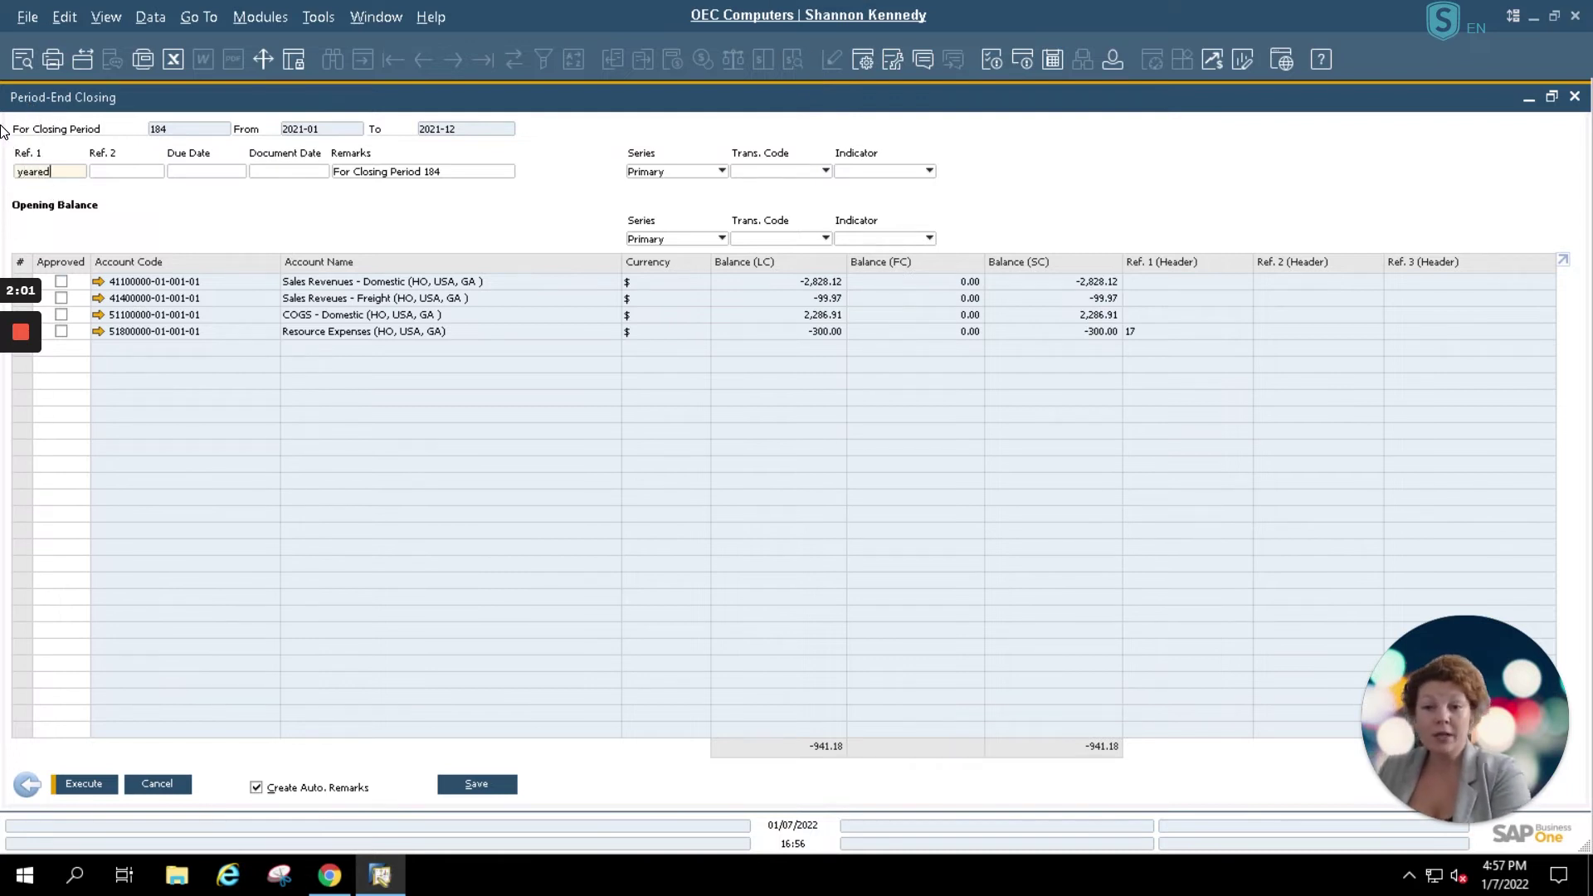
{"action": "type", "text": "eared"}
{"action": "left_click", "coordinate": [134, 170]}
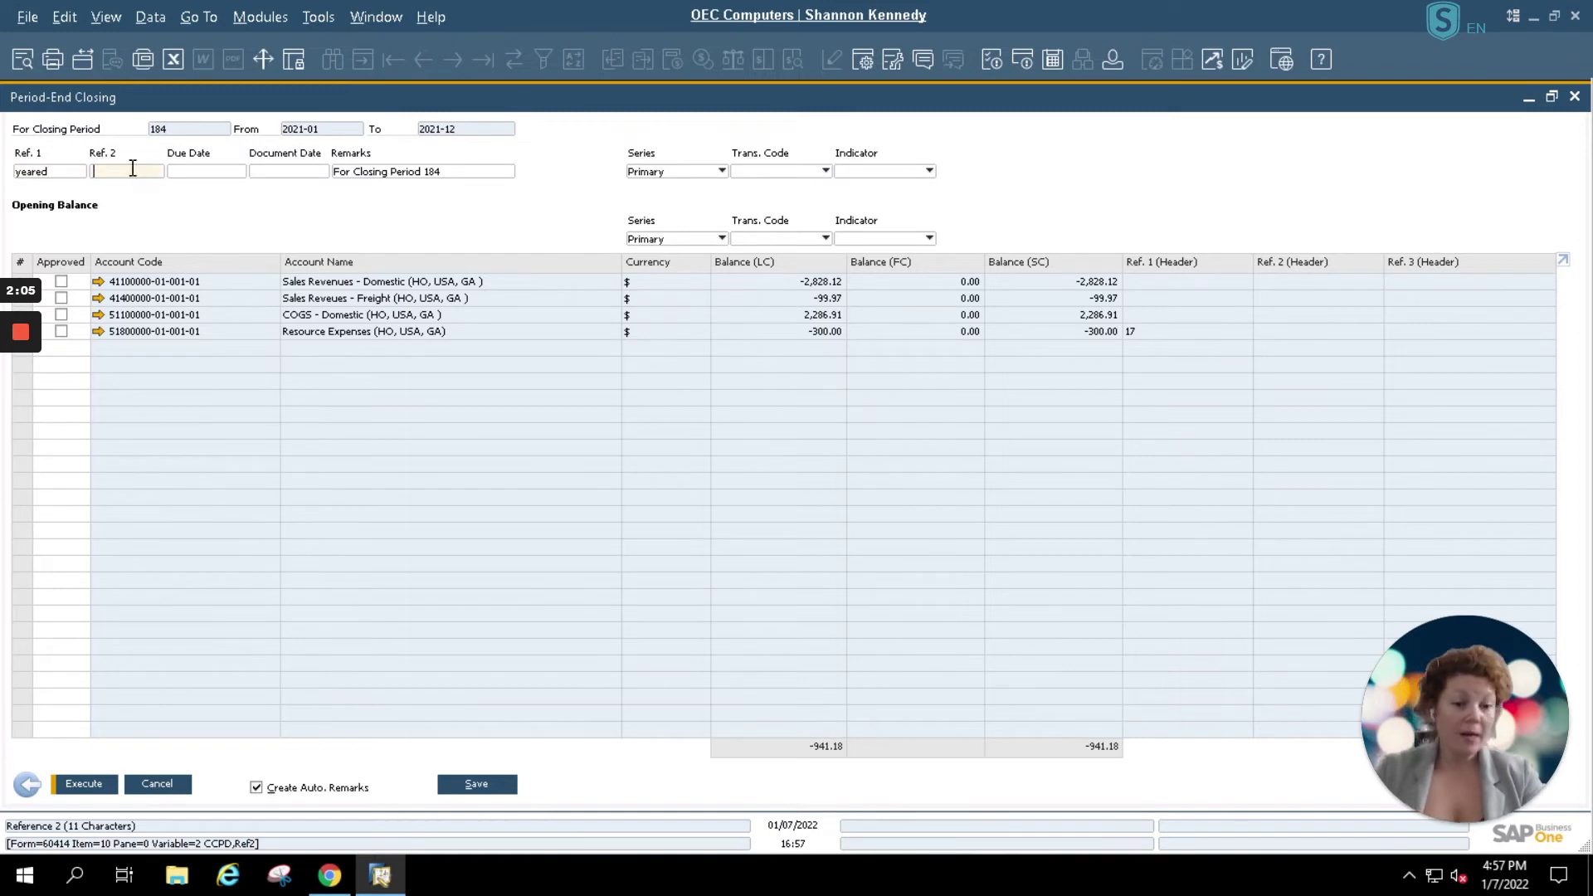
{"action": "left_click", "coordinate": [177, 172]}
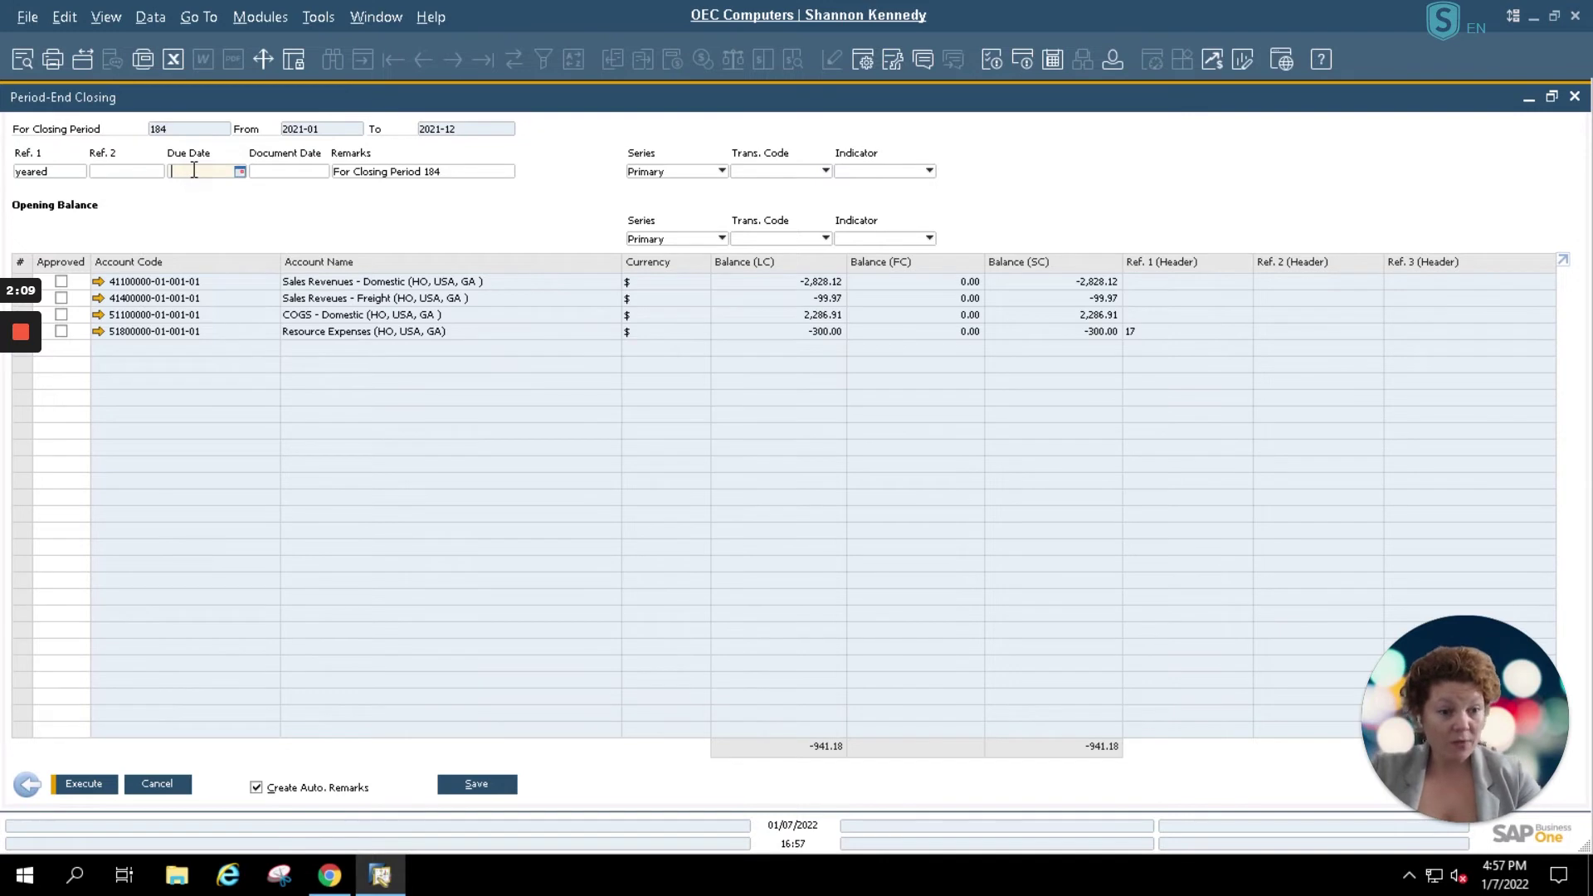
{"action": "left_click", "coordinate": [241, 172]}
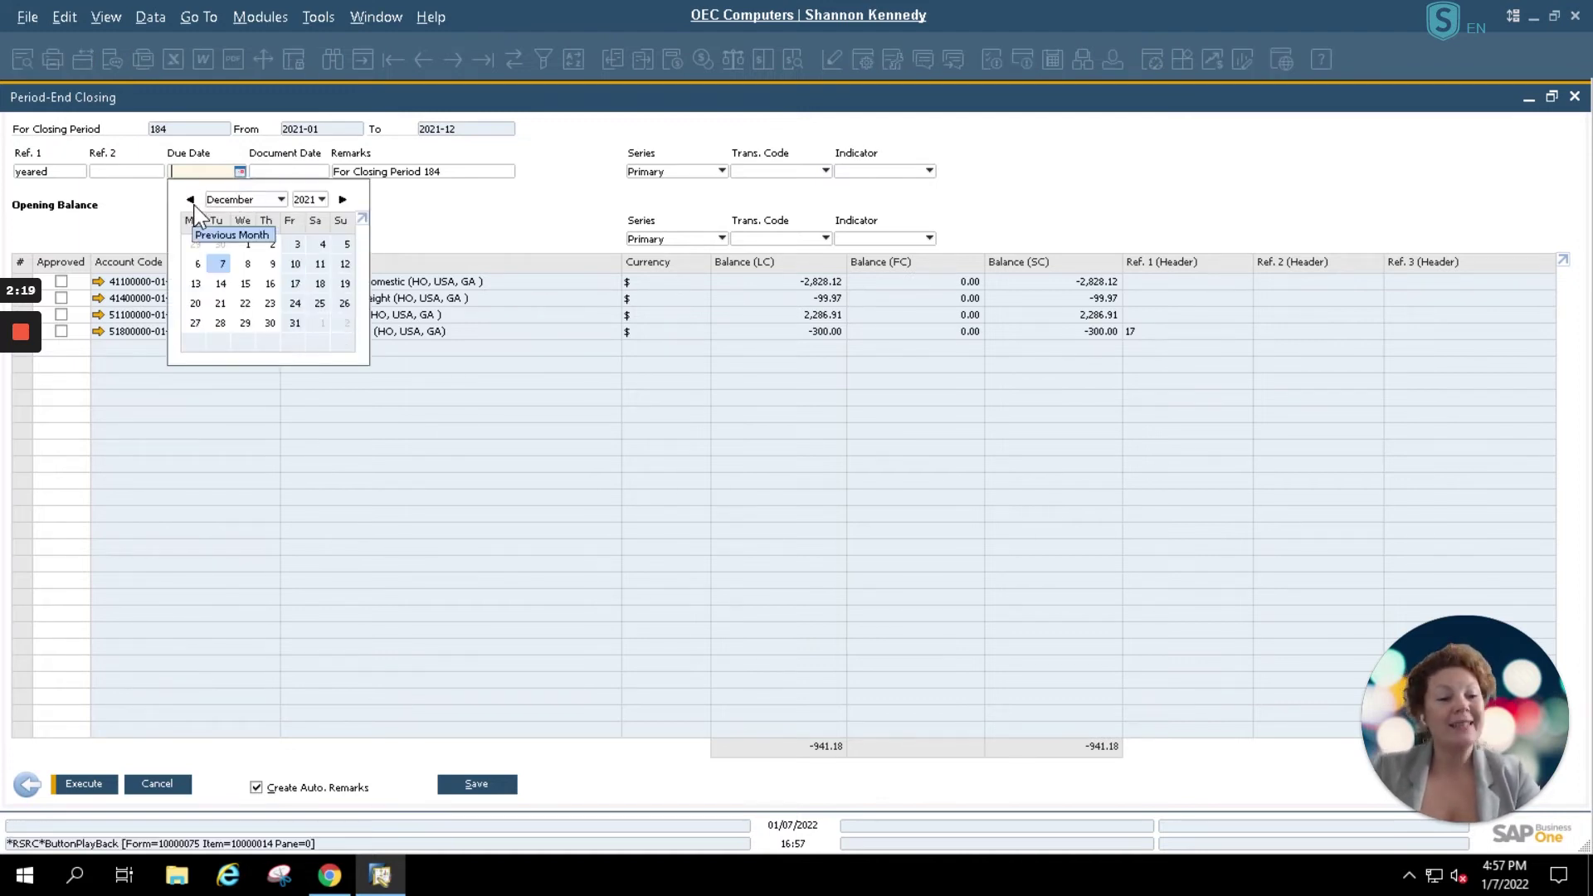
{"action": "left_click", "coordinate": [294, 323]}
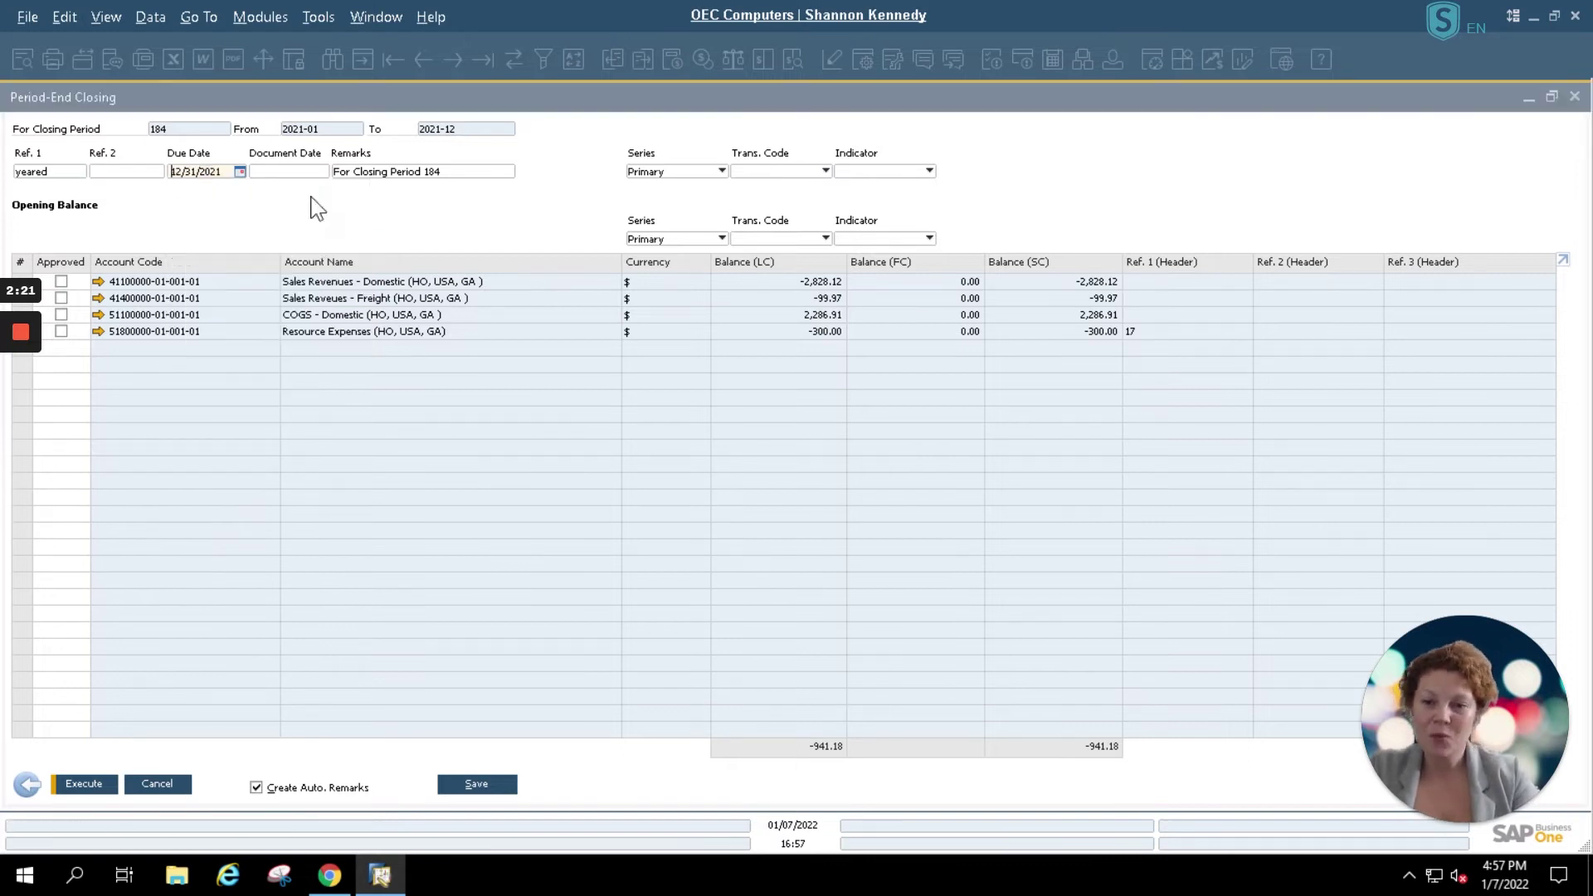
Set the document date to 12/31/2021 and select the remarks 'For Closing Period 184' for editing.
{"action": "left_click", "coordinate": [307, 171]}
{"action": "left_click", "coordinate": [322, 172]}
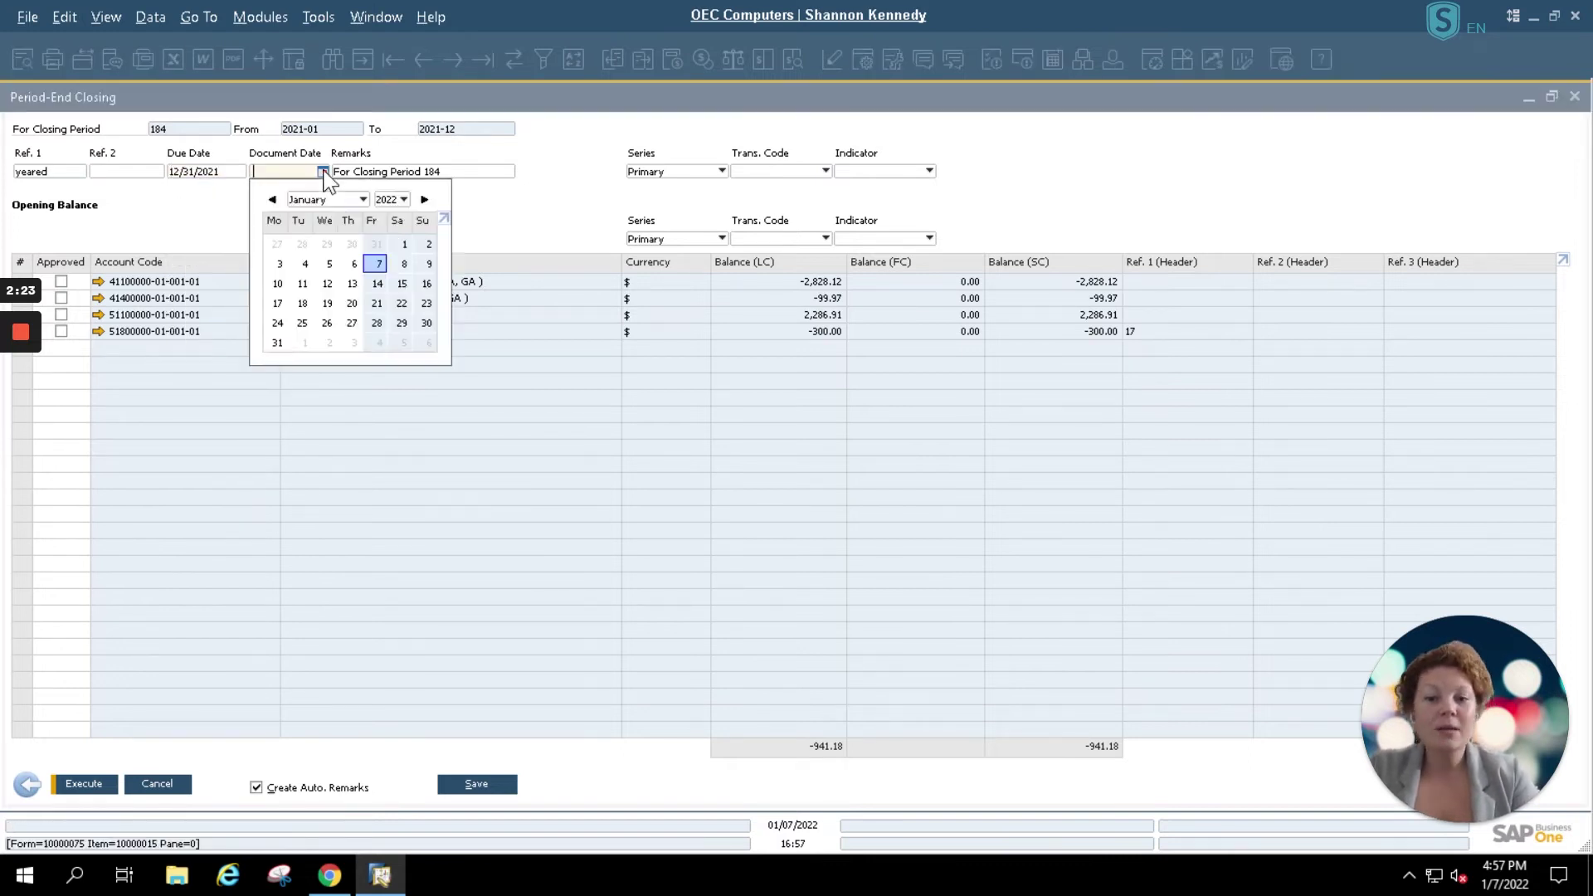
{"action": "left_click", "coordinate": [273, 199]}
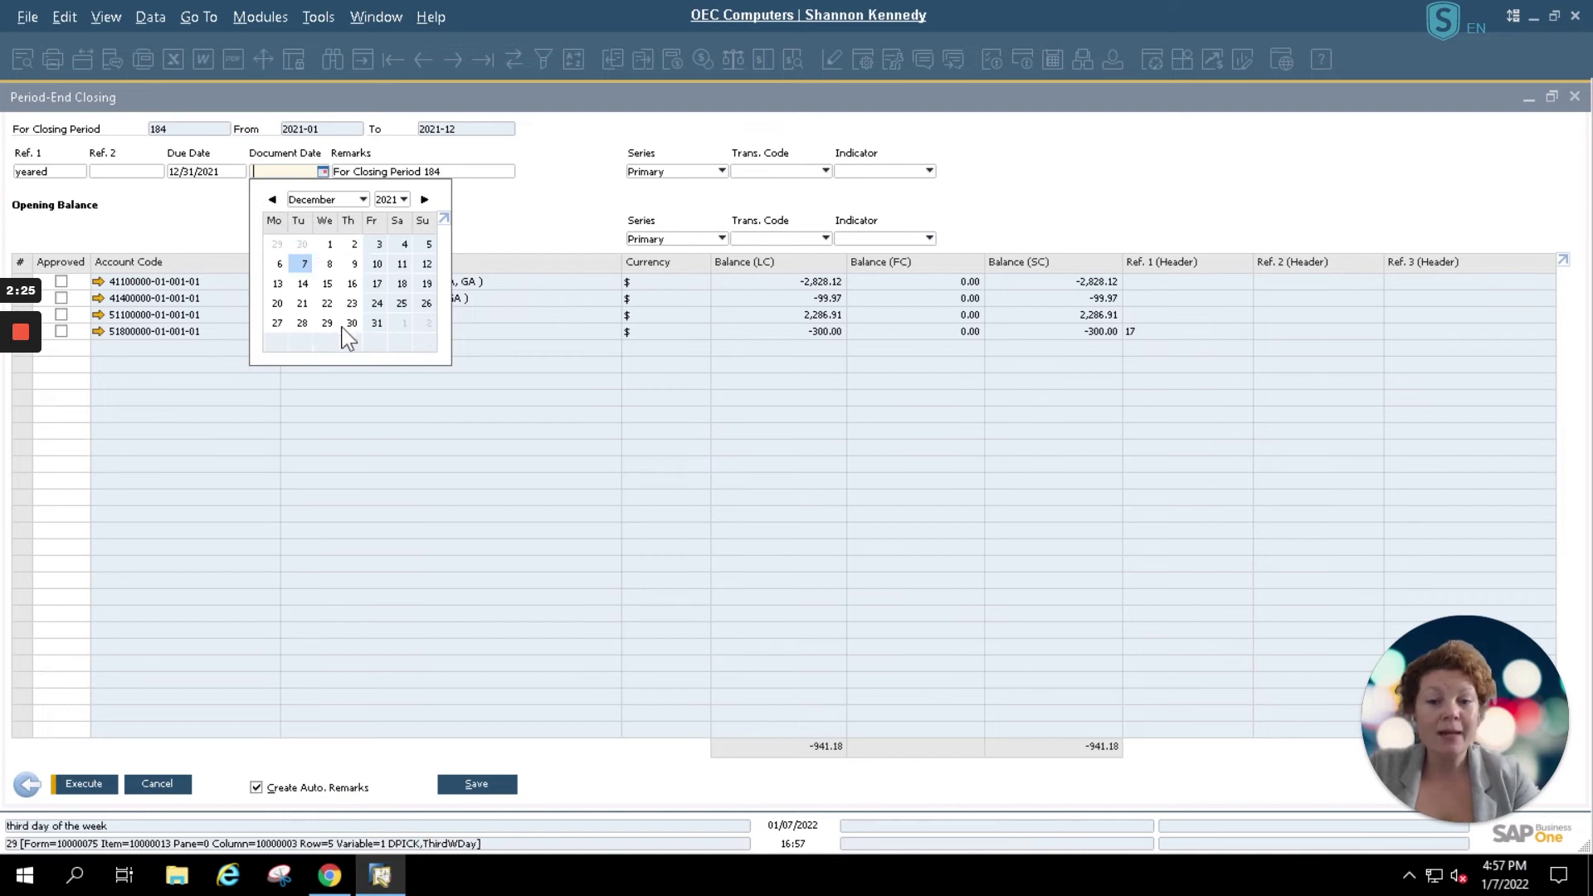
{"action": "left_click", "coordinate": [373, 324]}
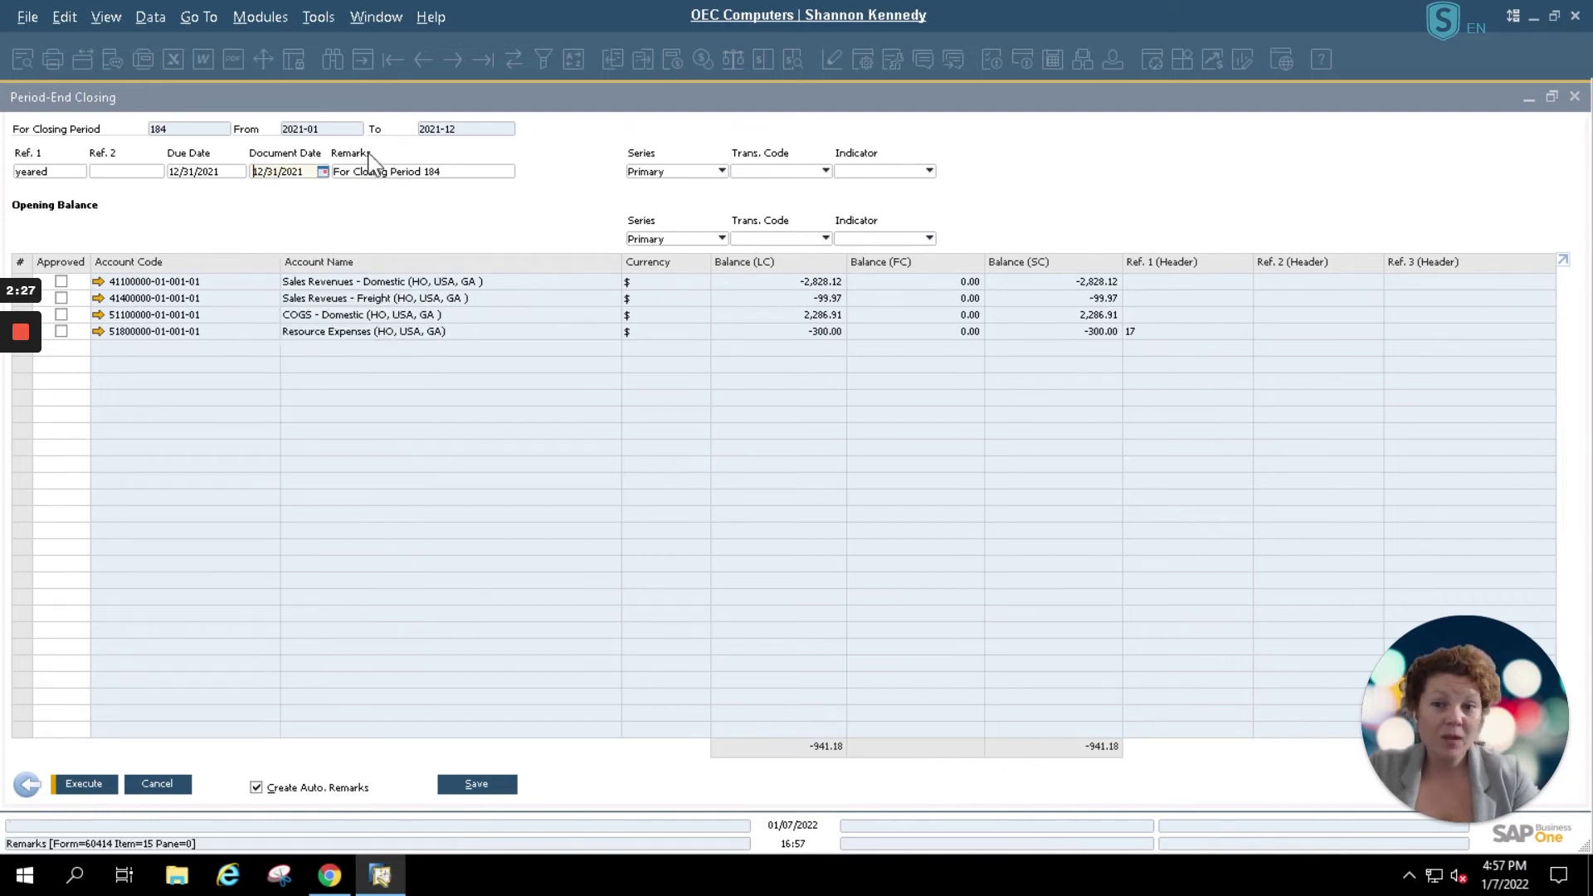
{"action": "left_click", "coordinate": [453, 170]}
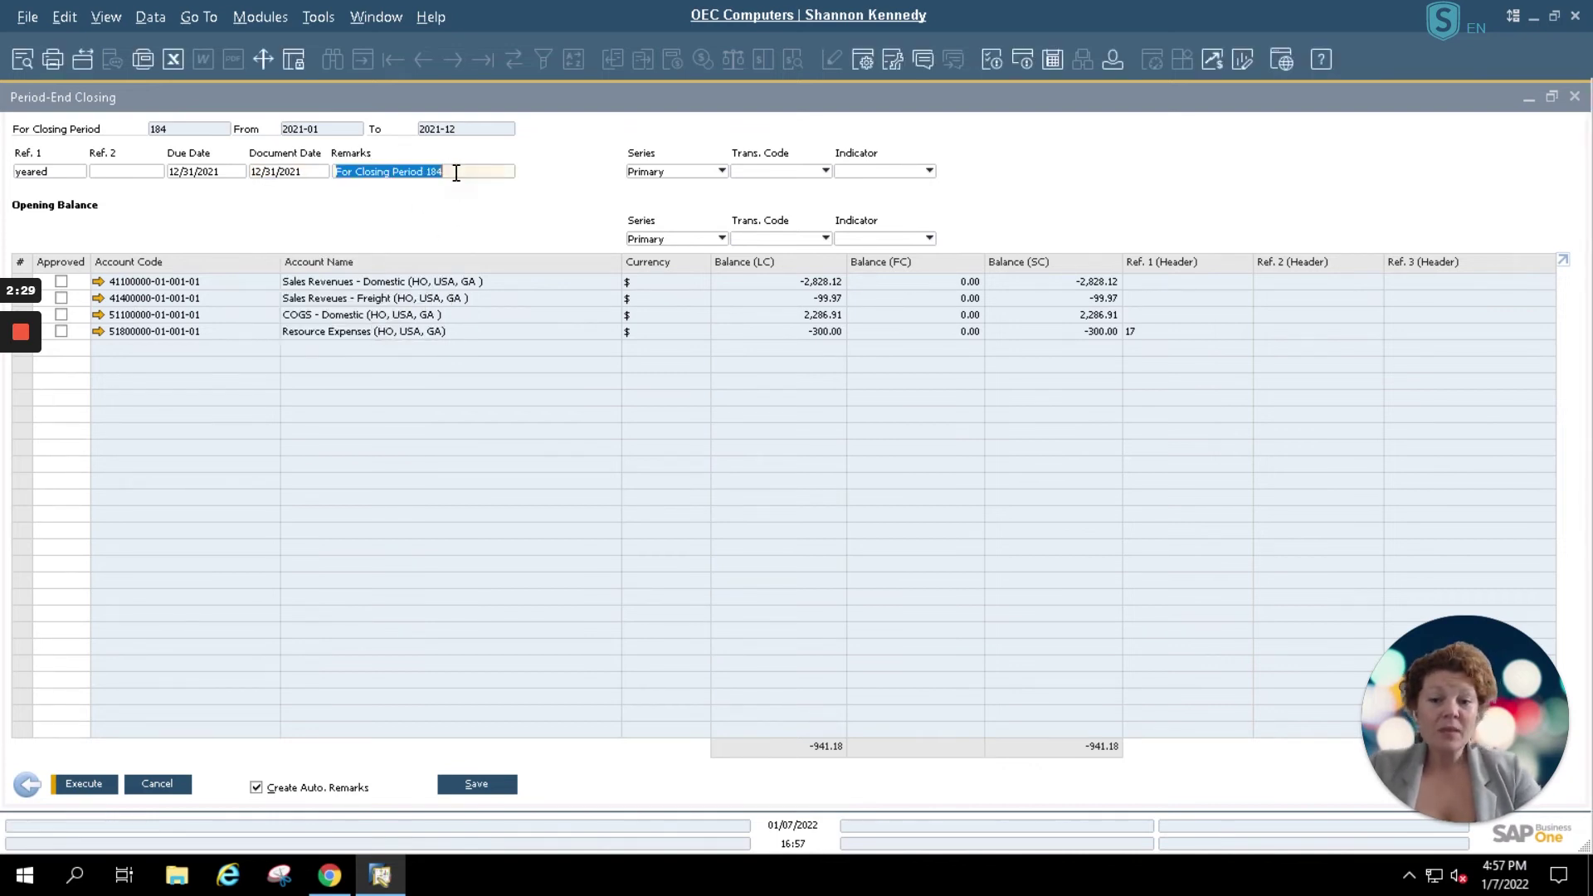
{"action": "left_click", "coordinate": [458, 171]}
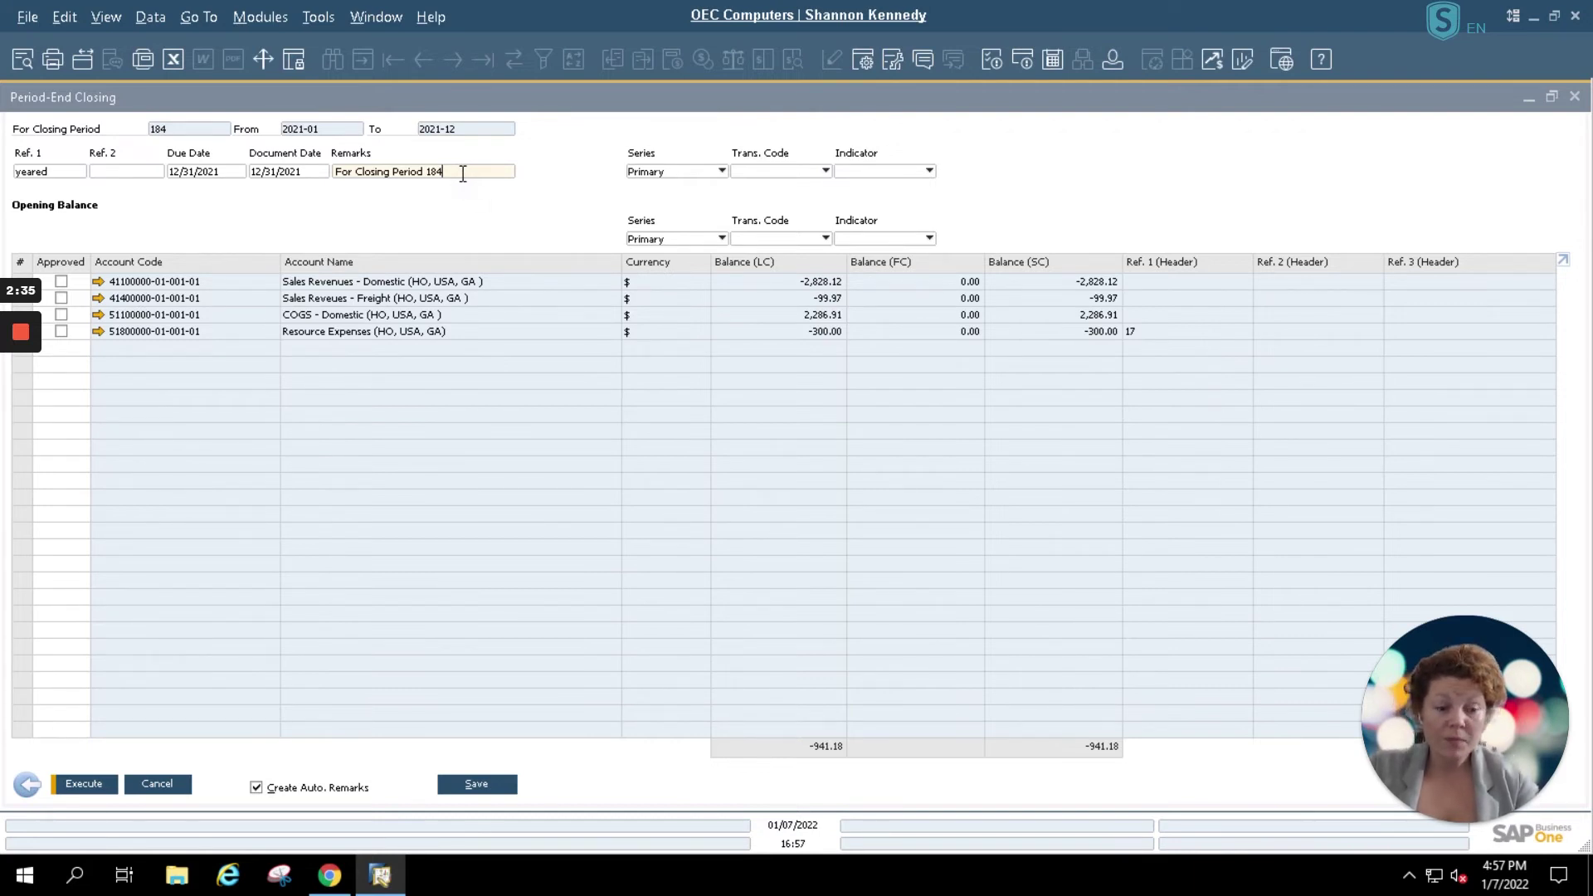
{"action": "left_click_drag", "start_coordinate": [462, 172], "coordinate": [327, 162]}
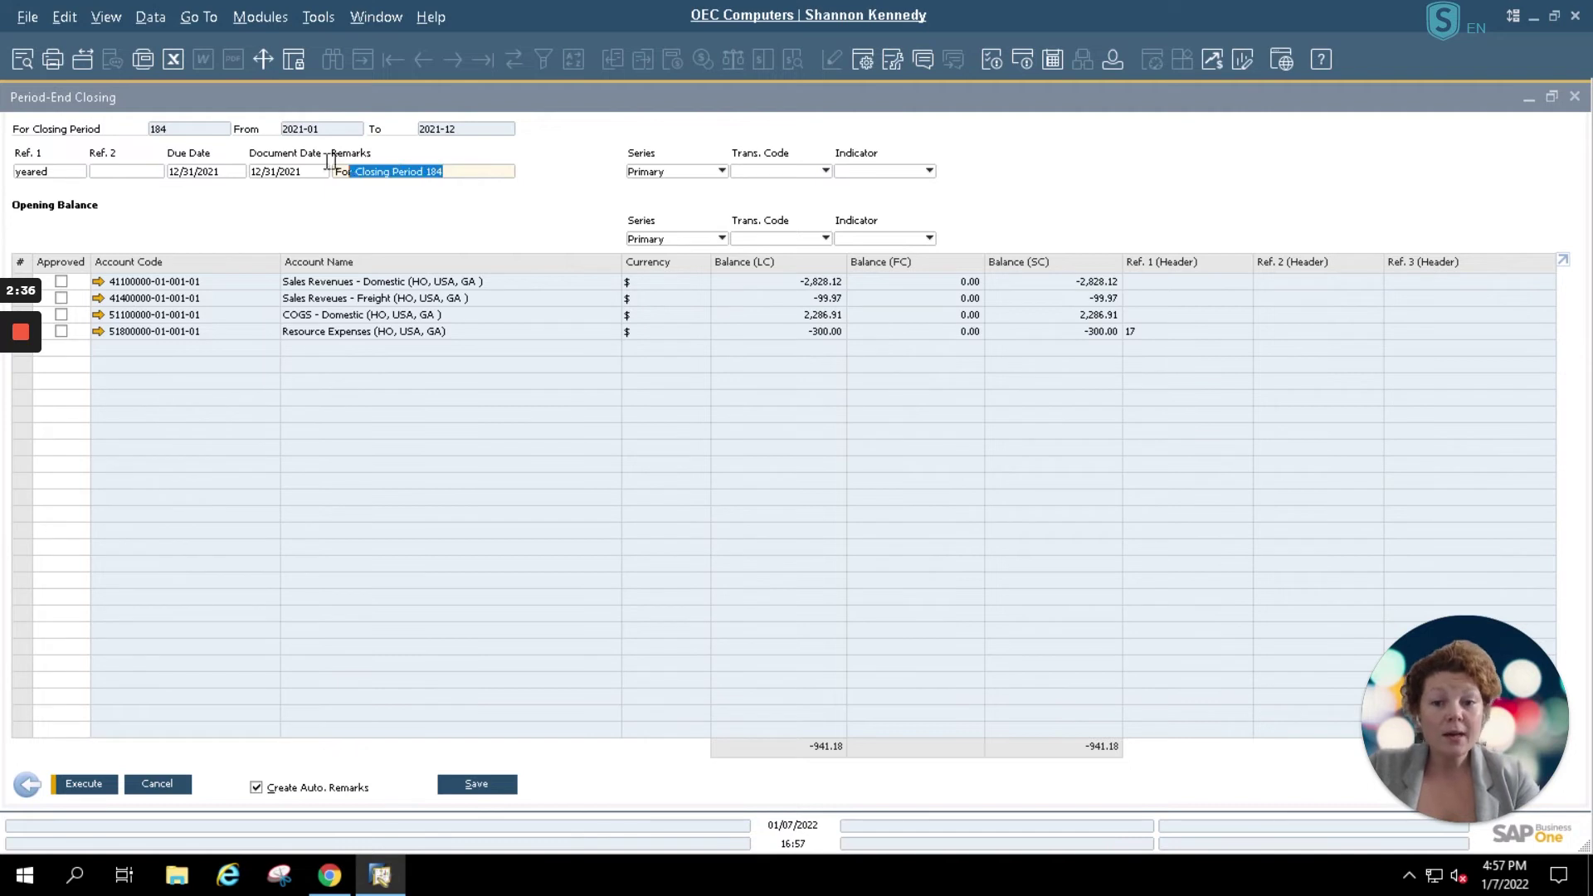
{"action": "left_click", "coordinate": [459, 172]}
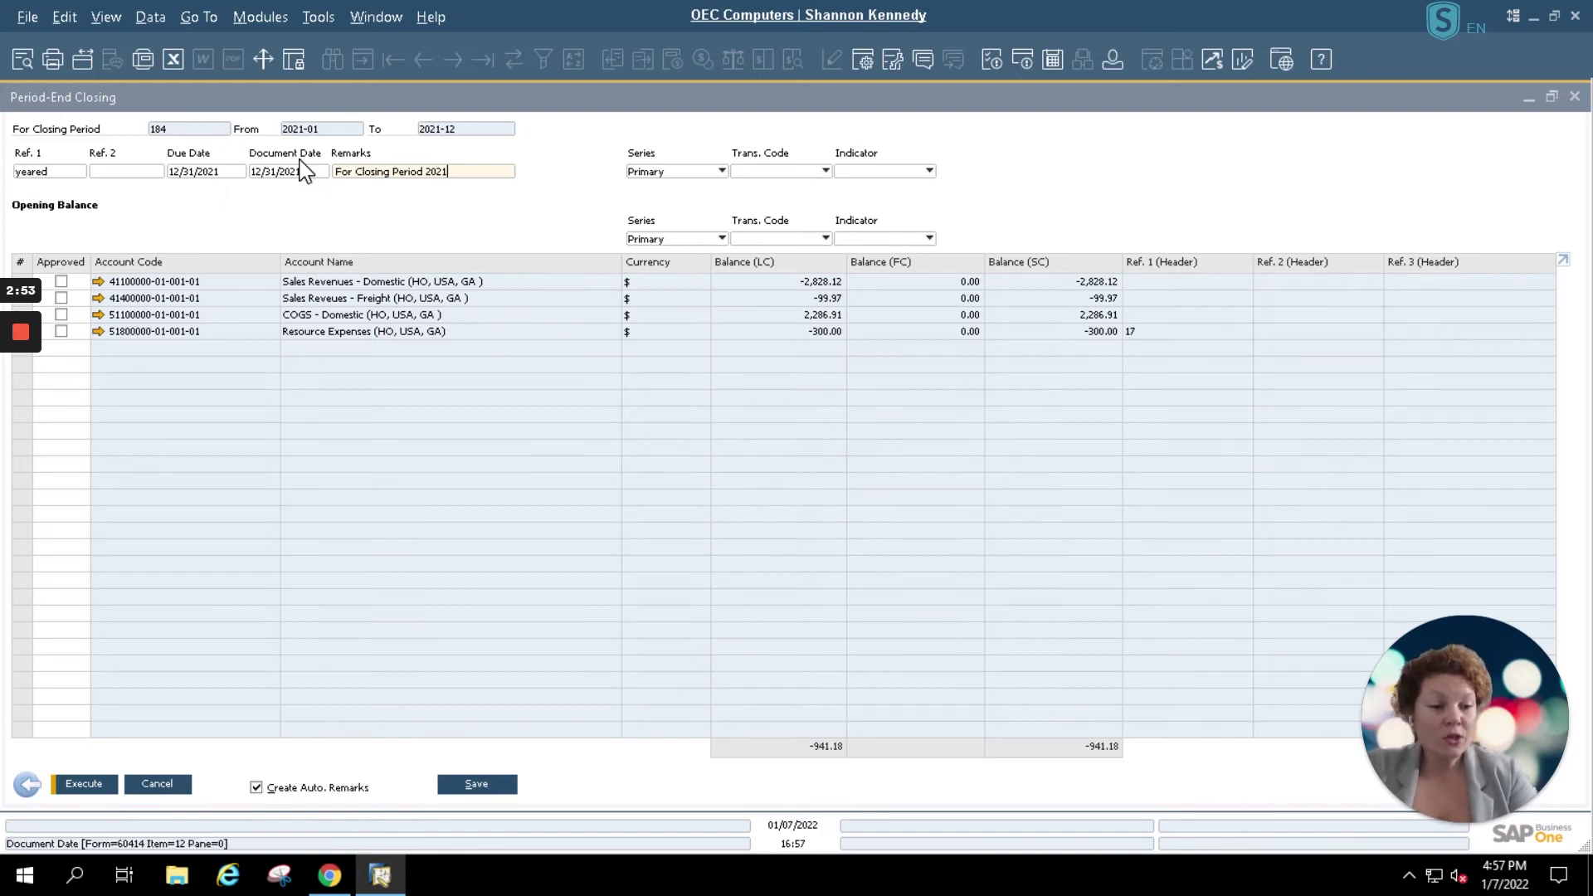
Approve the Domestic Sales, Freight Sales, COGS - Domestic and Resource Expenses lines.
{"action": "left_click", "coordinate": [61, 281]}
{"action": "left_click", "coordinate": [61, 298]}
{"action": "left_click", "coordinate": [62, 315]}
{"action": "left_click", "coordinate": [61, 331]}
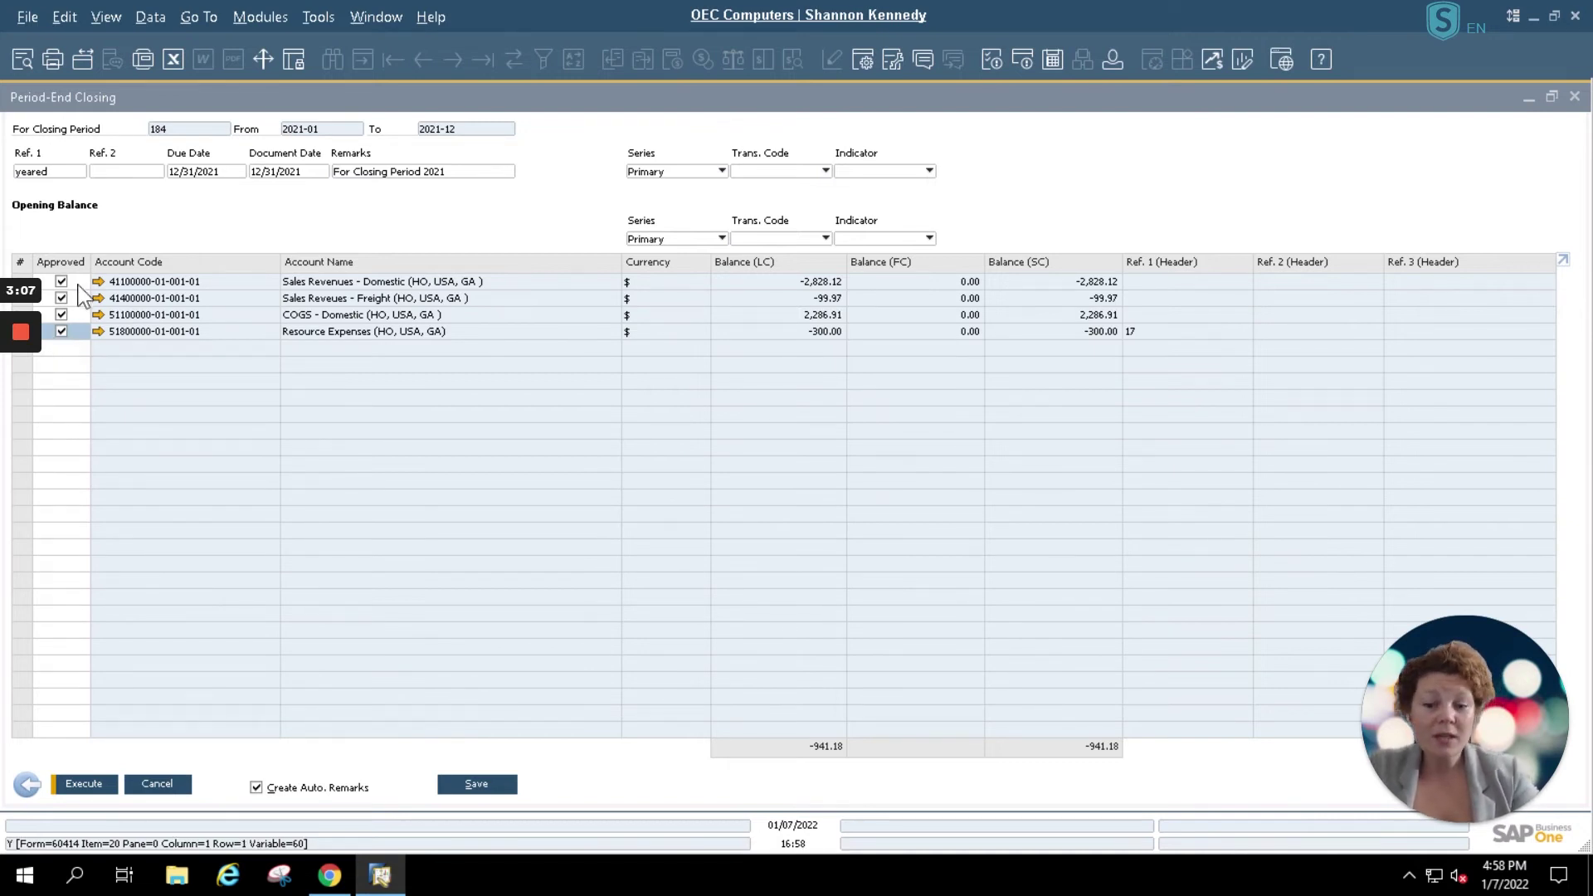
Execute the period-end closing until the system messages report success.
{"action": "left_click", "coordinate": [98, 789]}
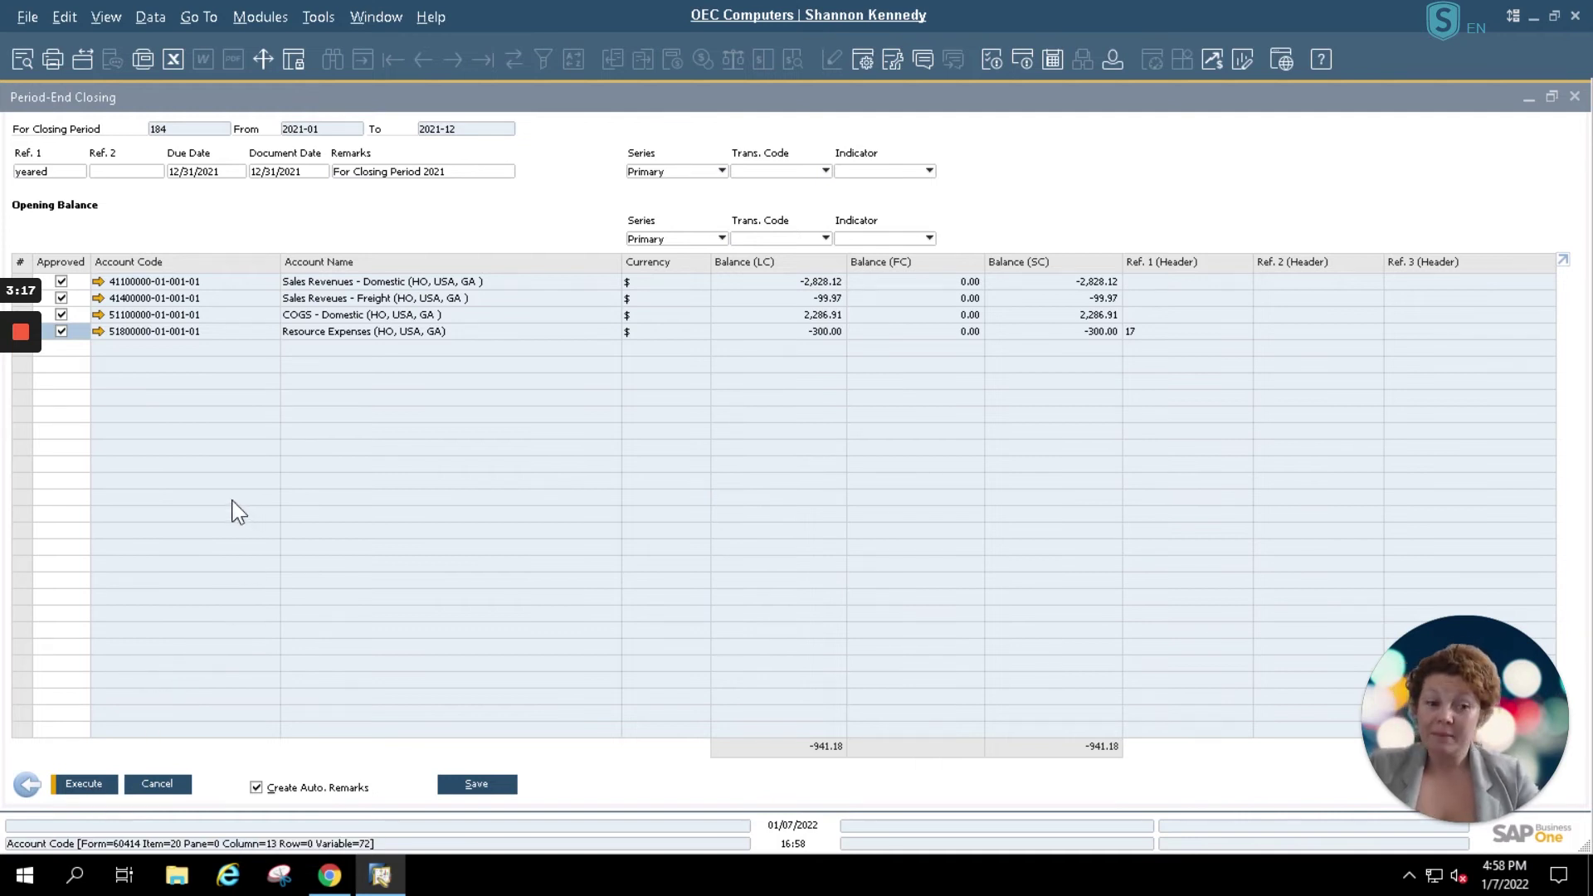
{"action": "left_click", "coordinate": [23, 422]}
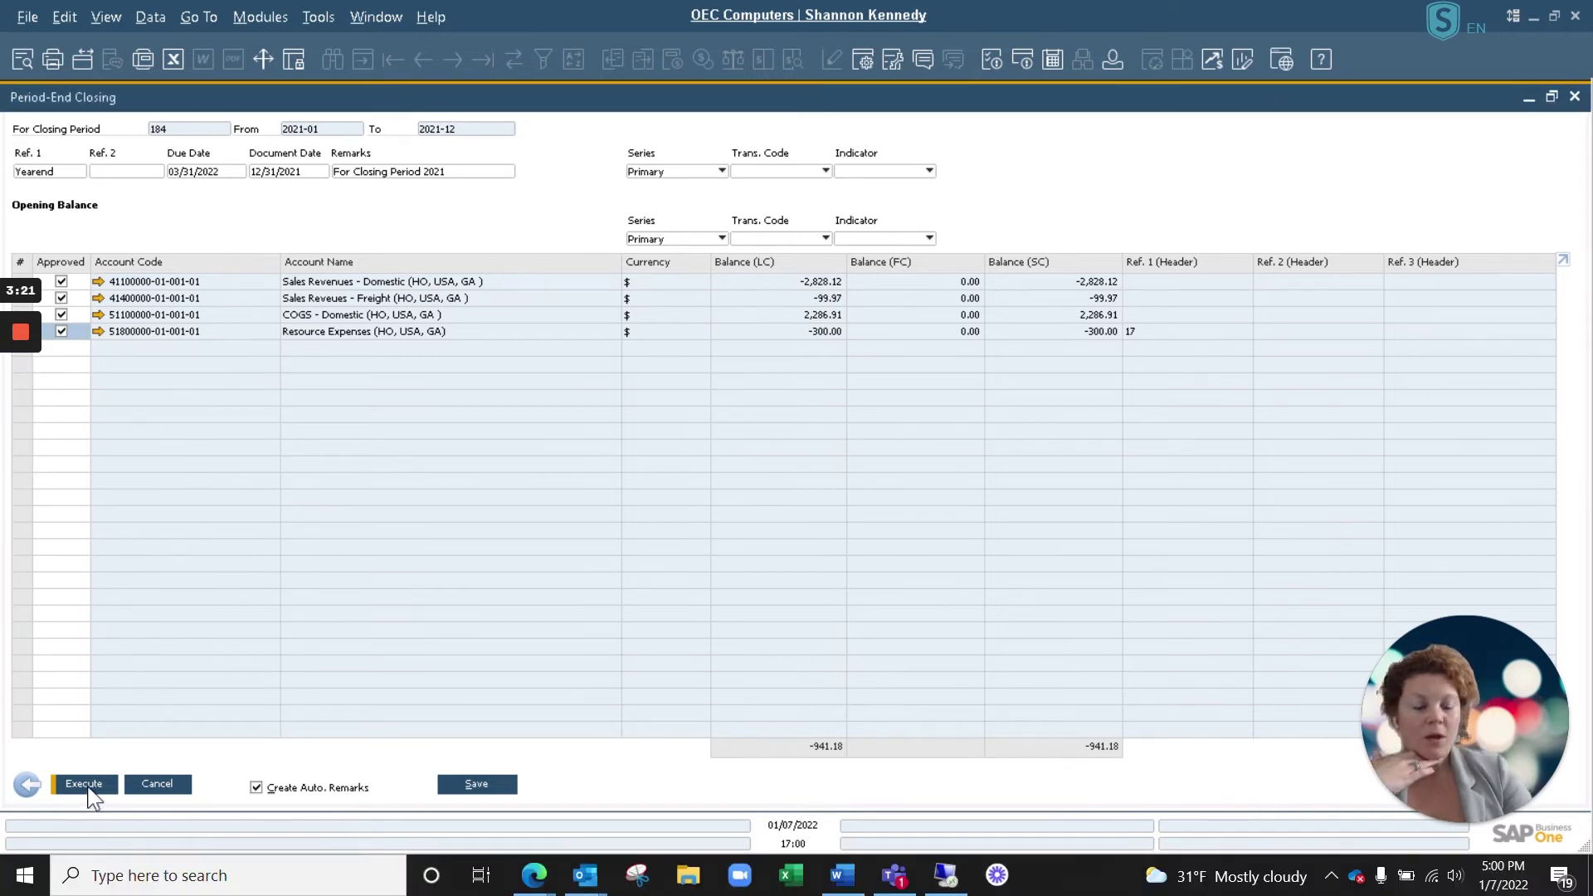
{"action": "left_click", "coordinate": [86, 784]}
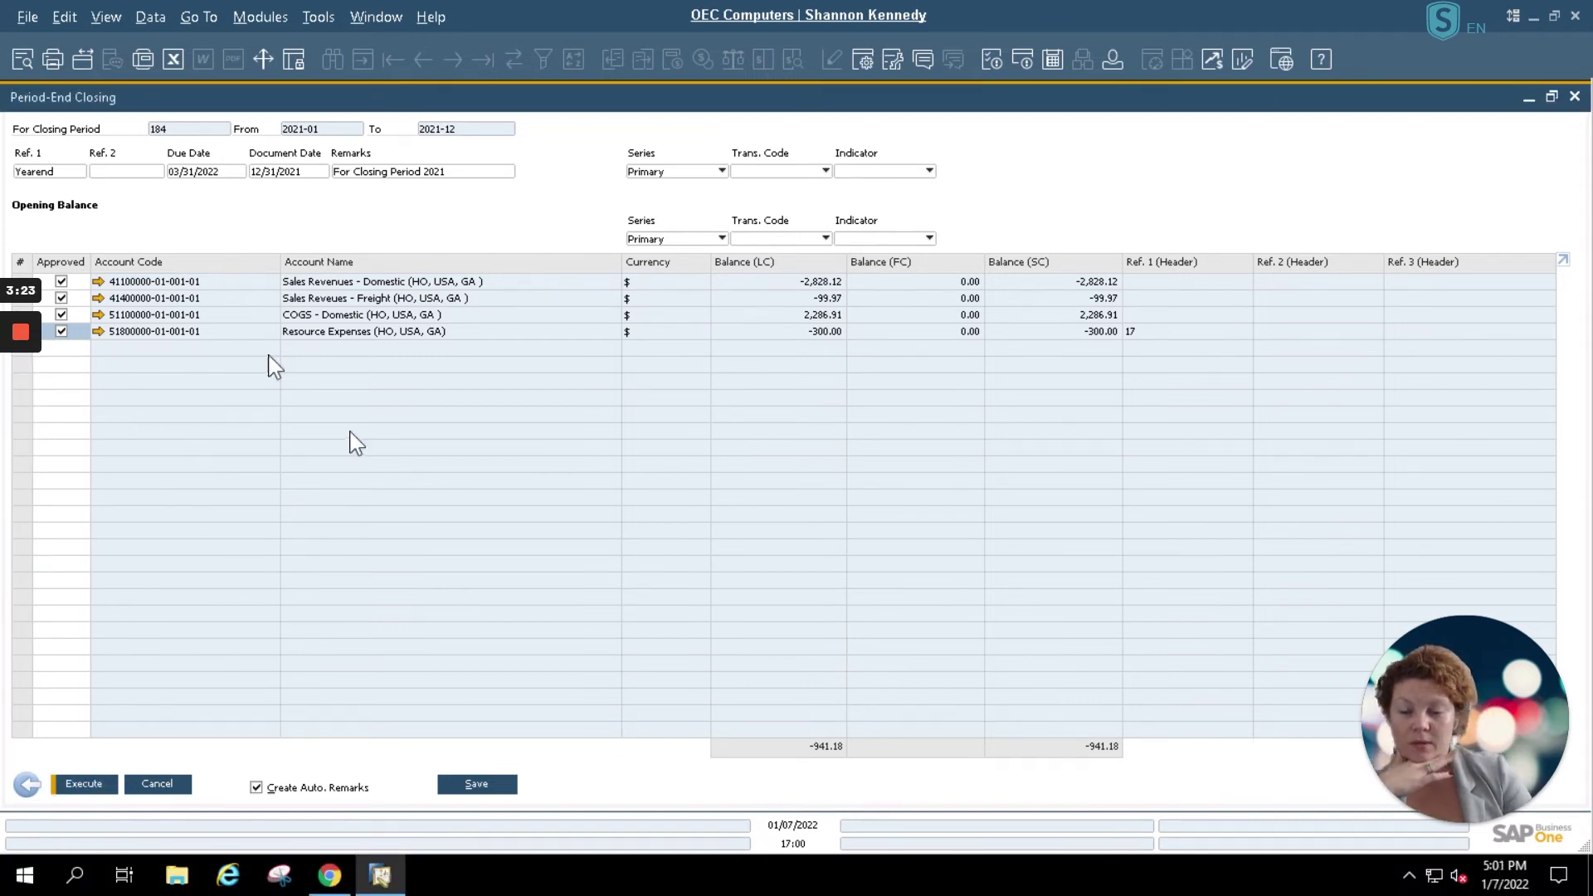
{"action": "mouse_move", "coordinate": [22, 423]}
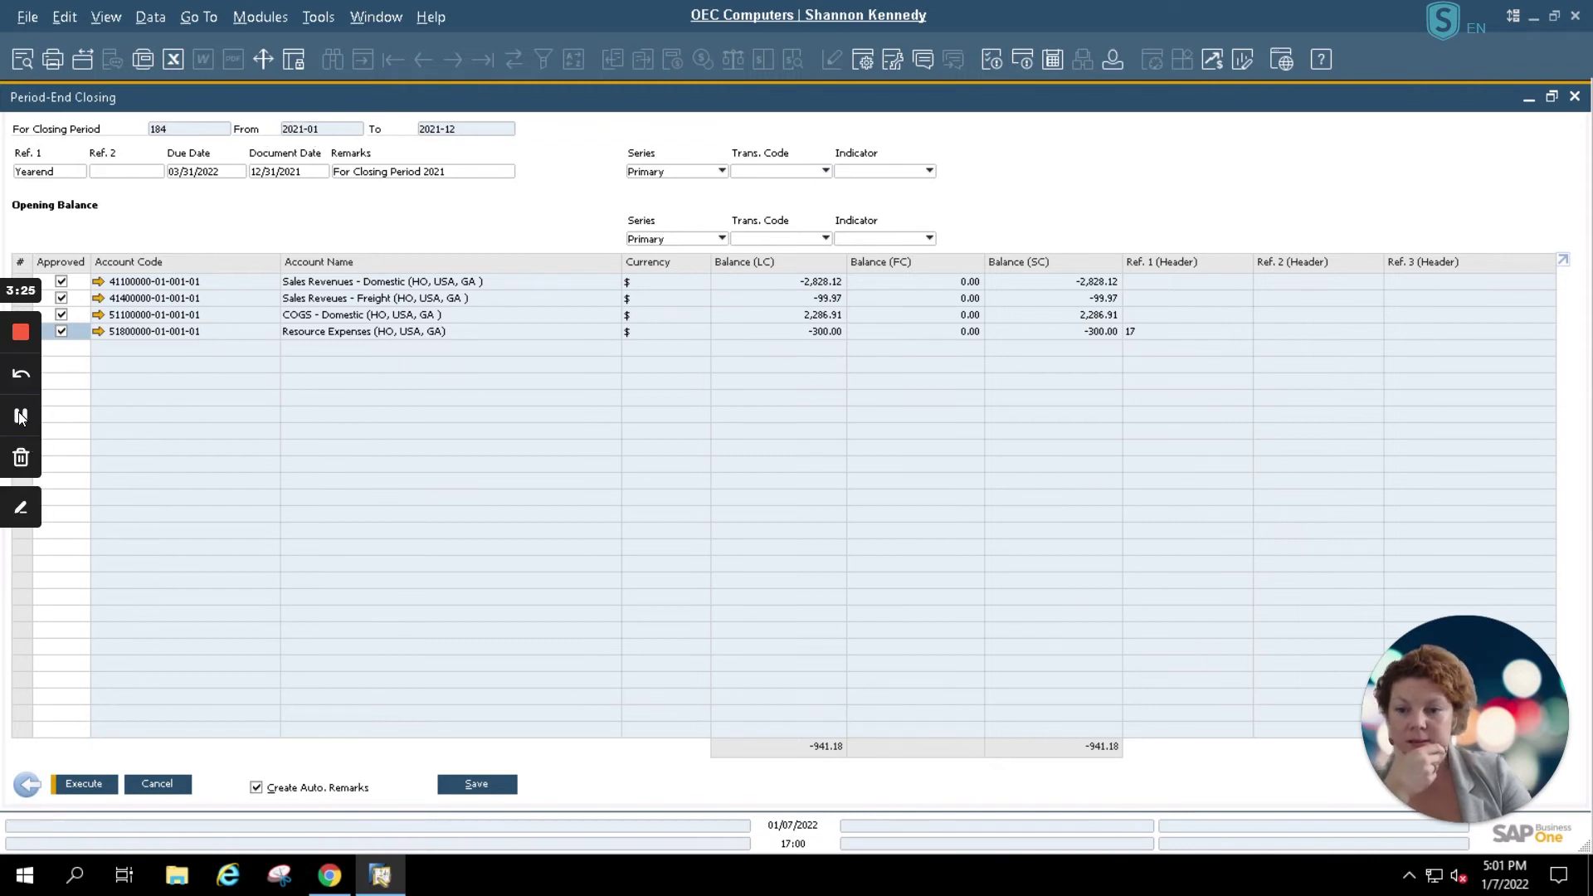
{"action": "left_click", "coordinate": [21, 419]}
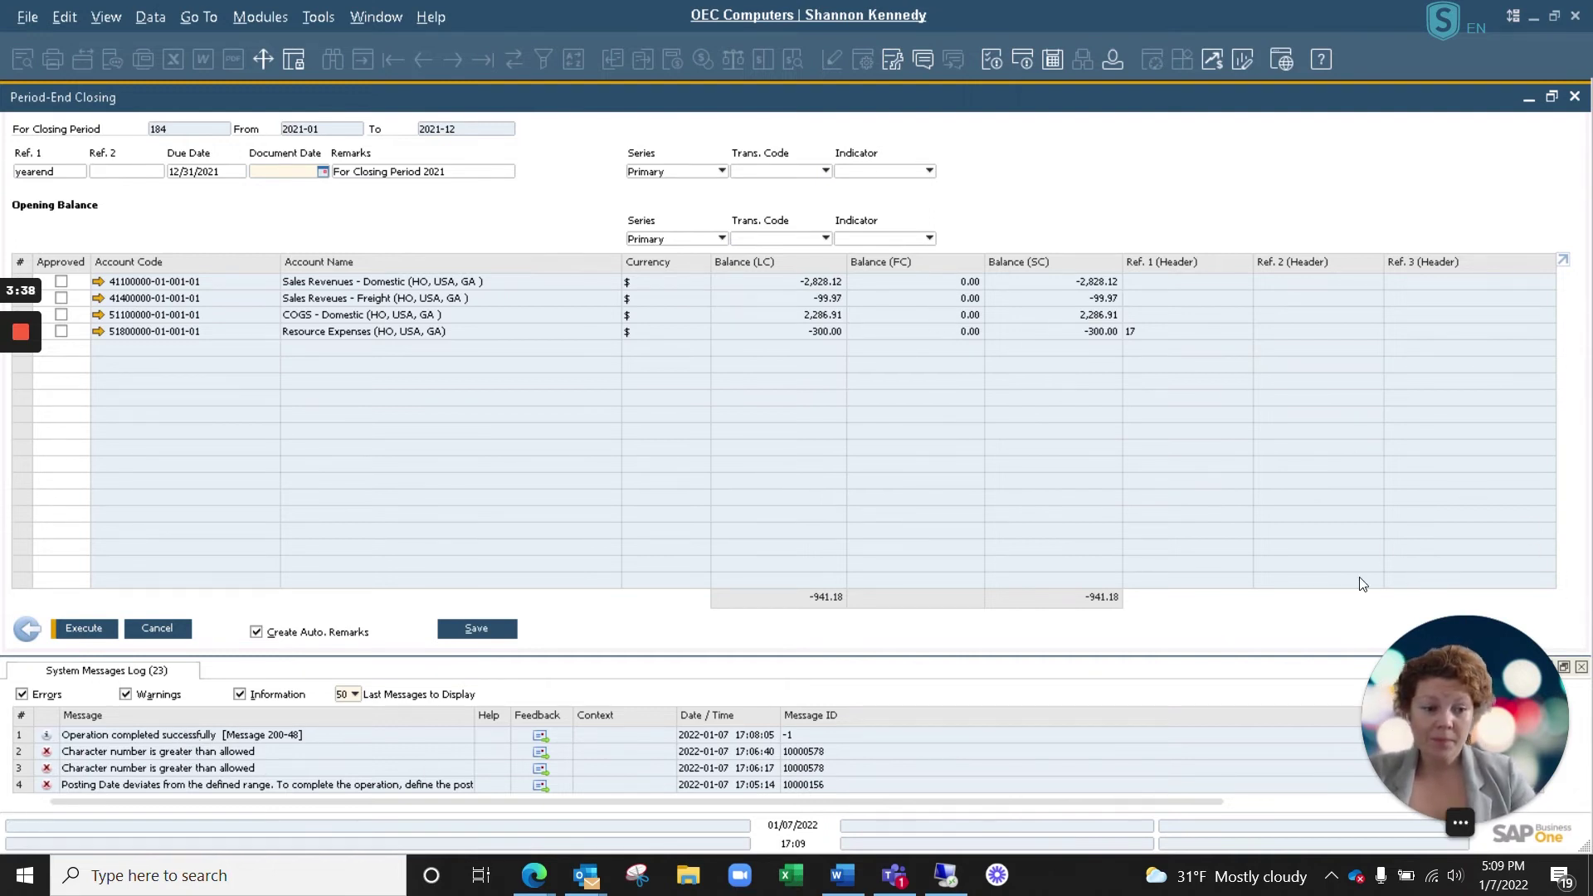
Close the Period-End Closing results window, leaving the 2021 selection criteria showing.
{"action": "left_click", "coordinate": [20, 417]}
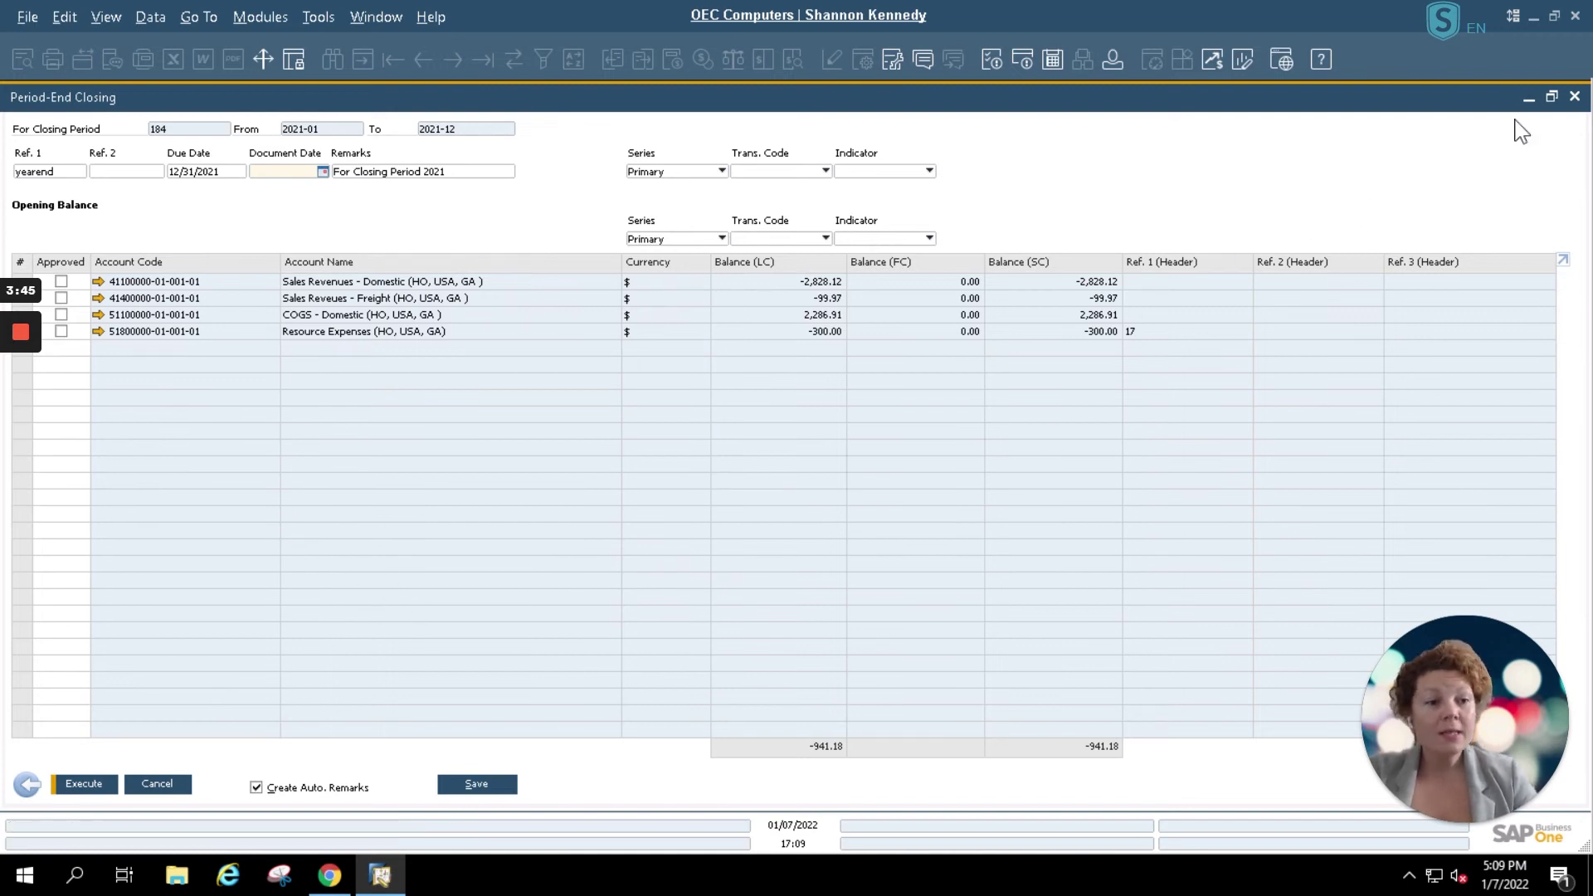
{"action": "left_click", "coordinate": [1576, 97]}
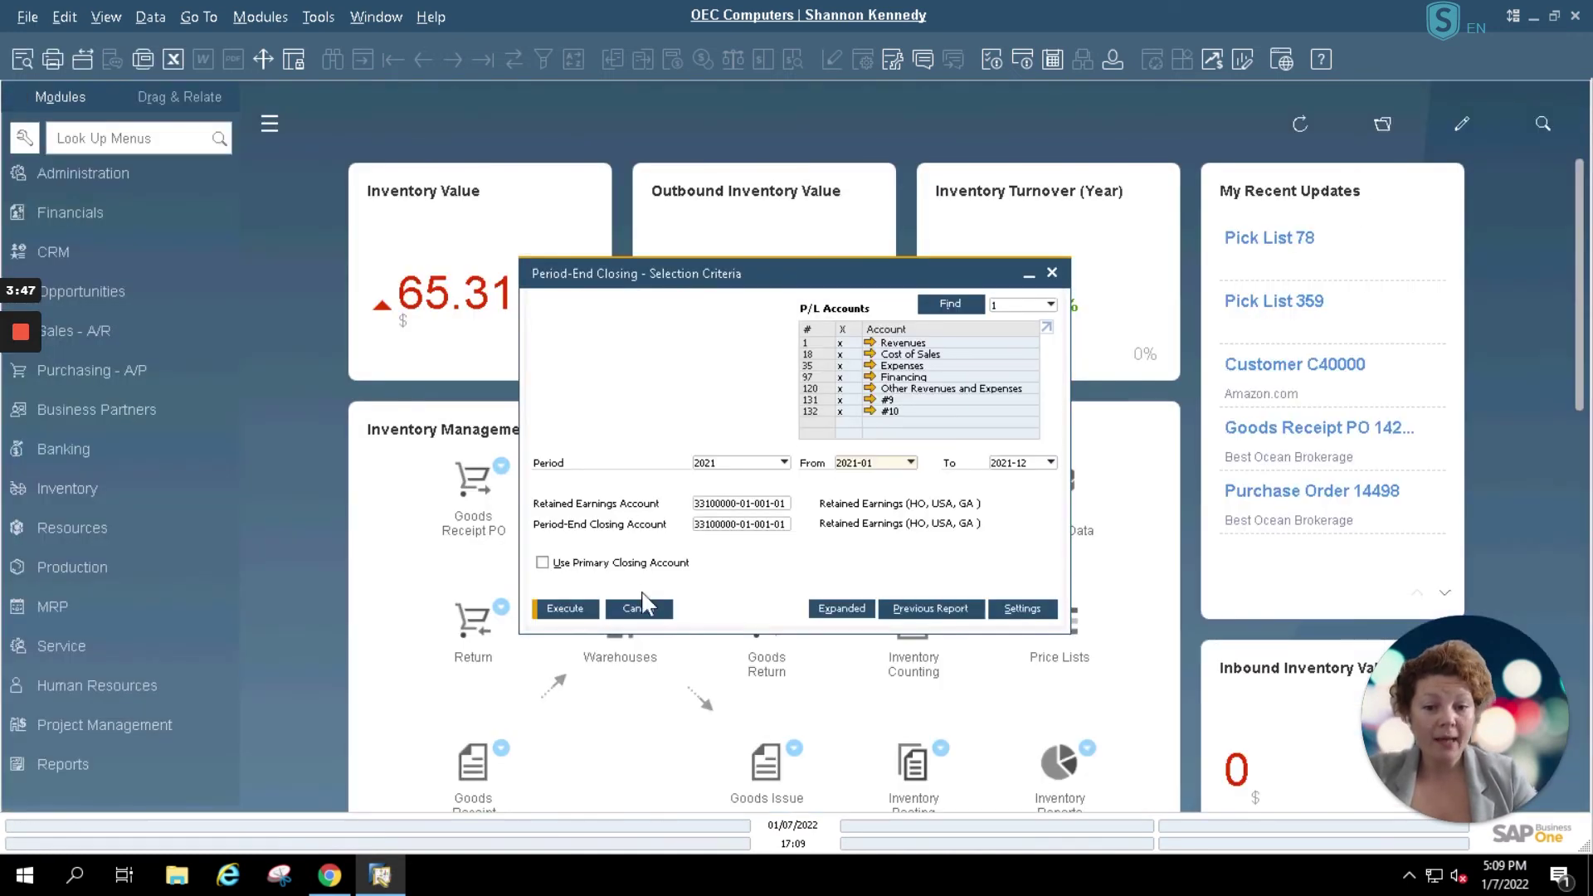
Cancel the selection criteria and open Journal Entry through a 'journal' menu search.
{"action": "left_click", "coordinate": [637, 610]}
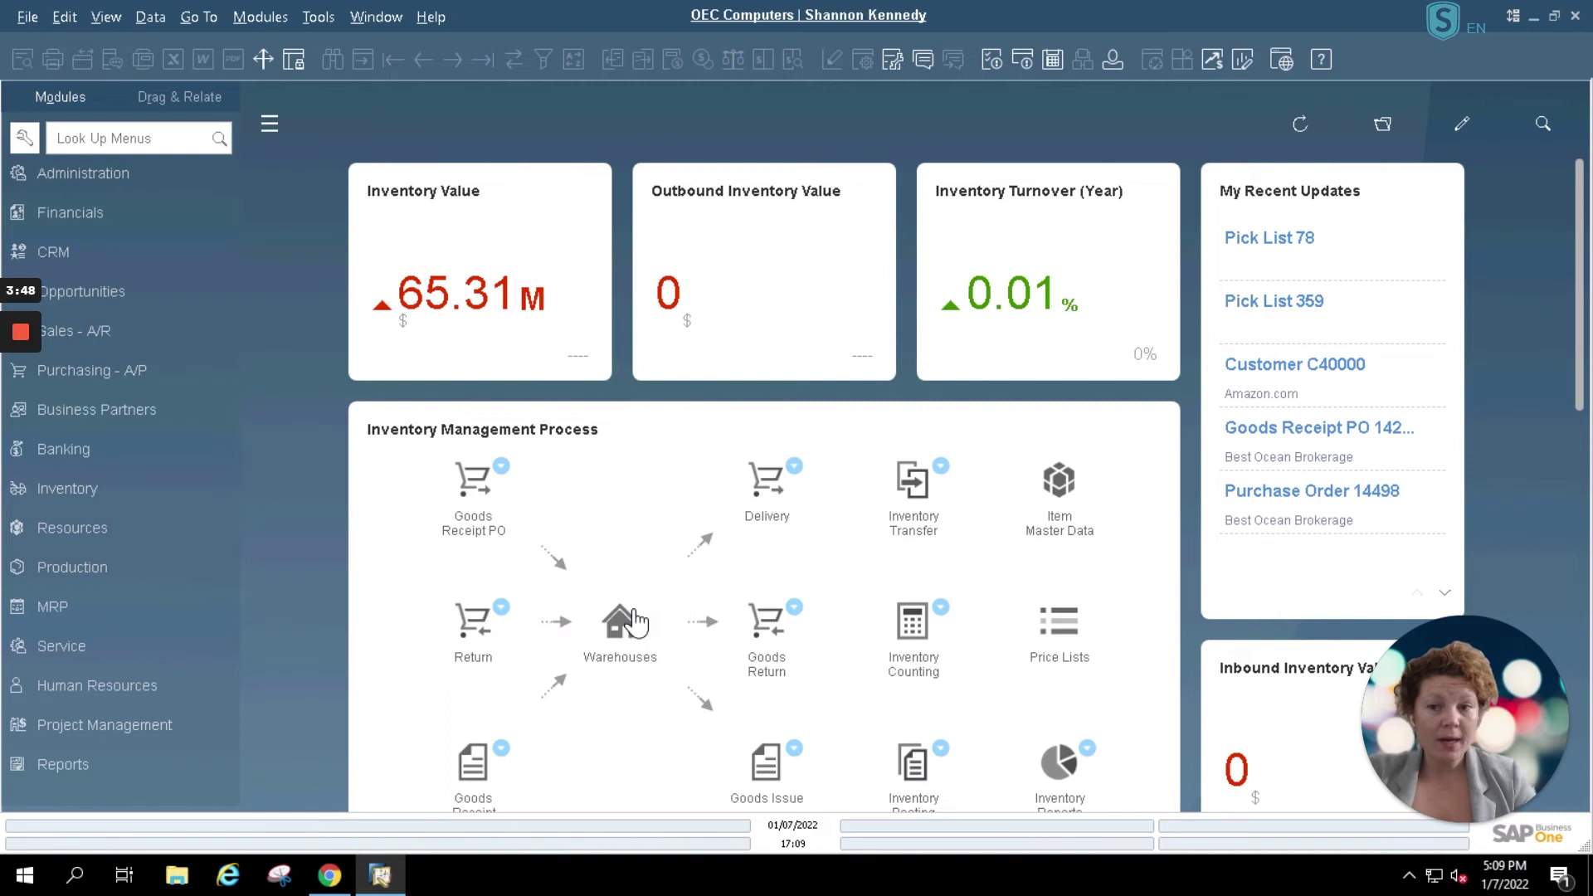
{"action": "left_click", "coordinate": [104, 138]}
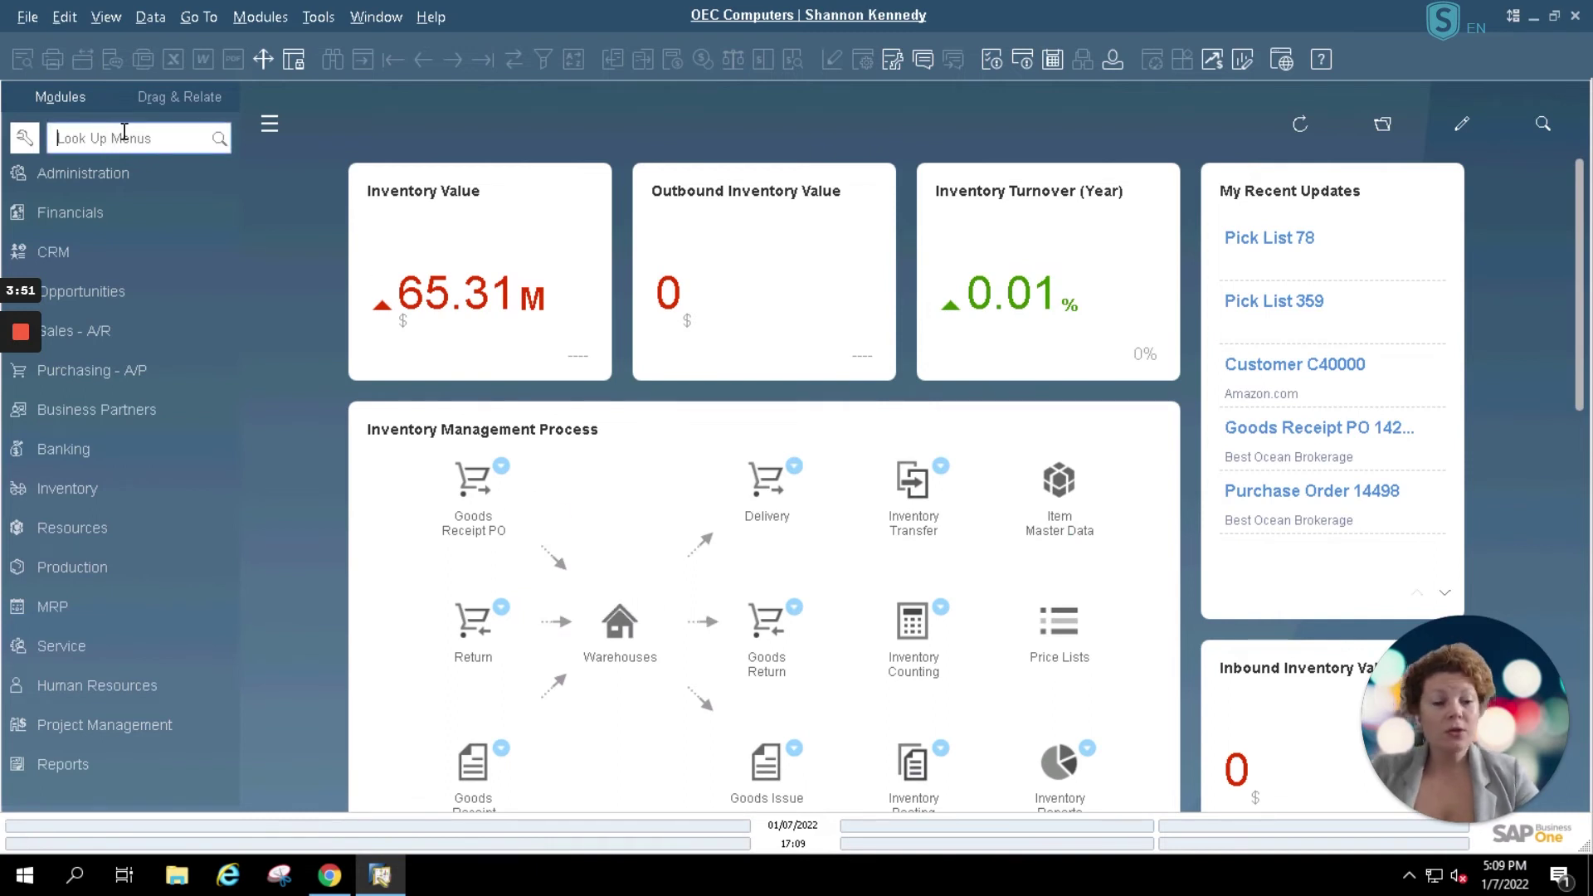
{"action": "type", "text": "jo"}
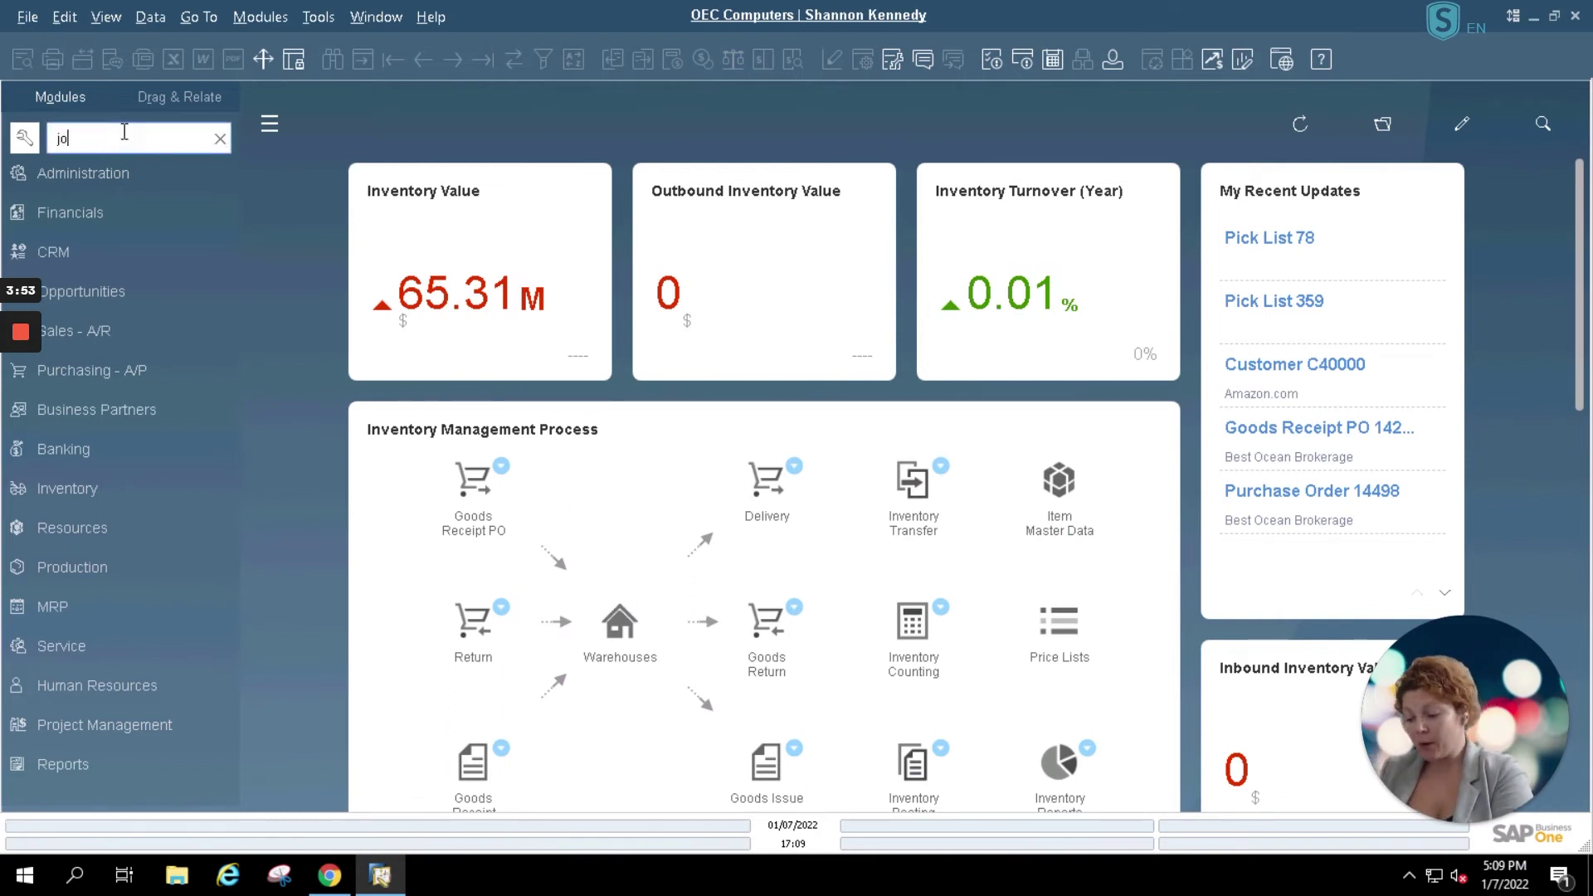
{"action": "type", "text": "urnal"}
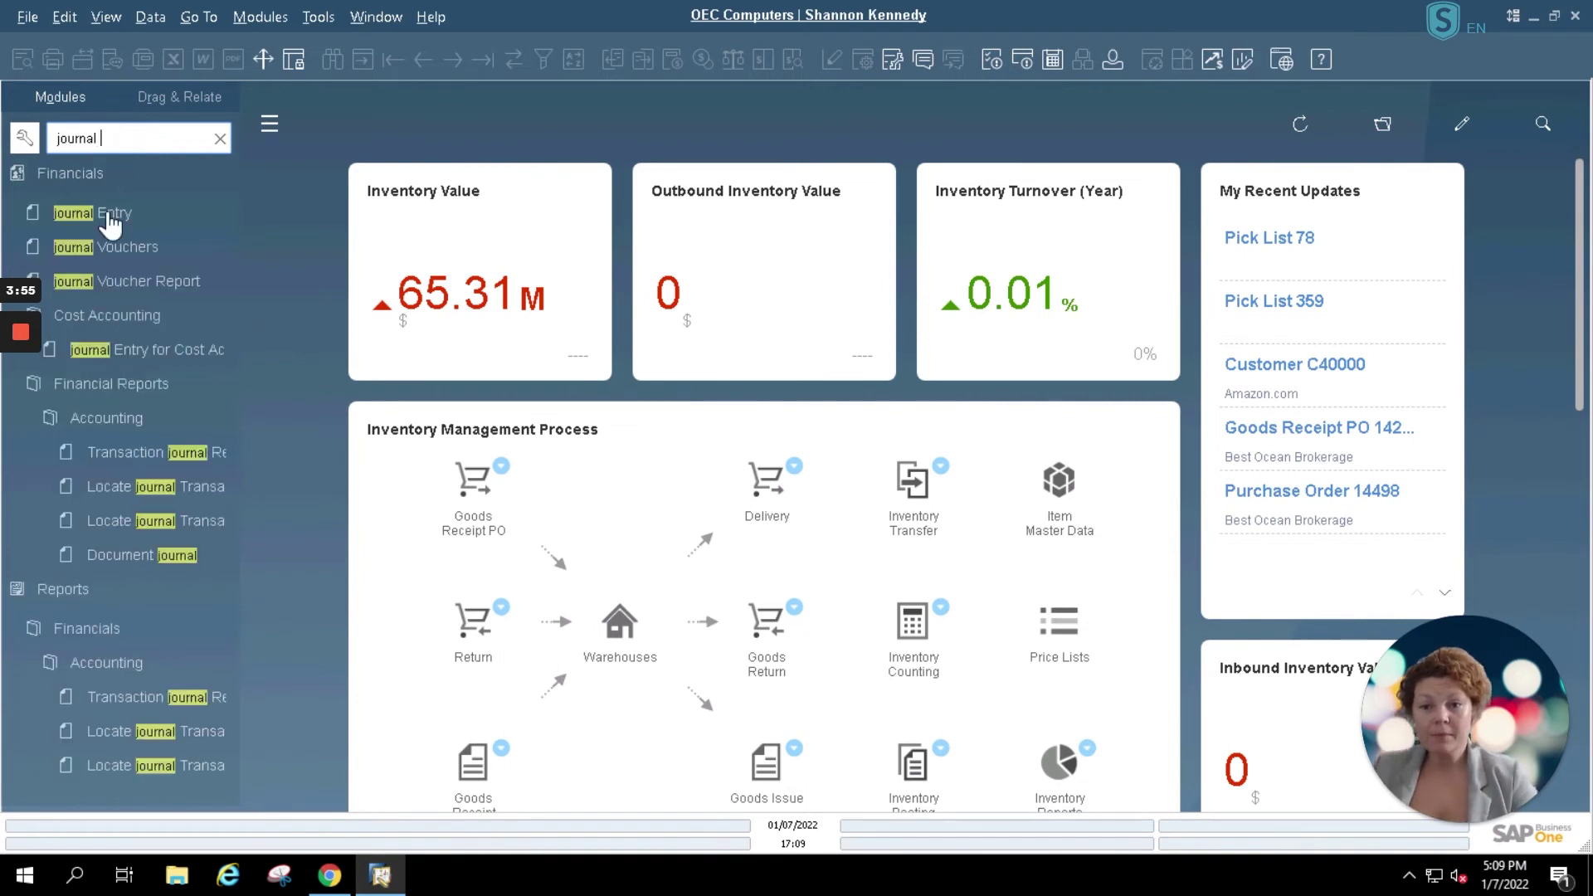
{"action": "left_click", "coordinate": [116, 213]}
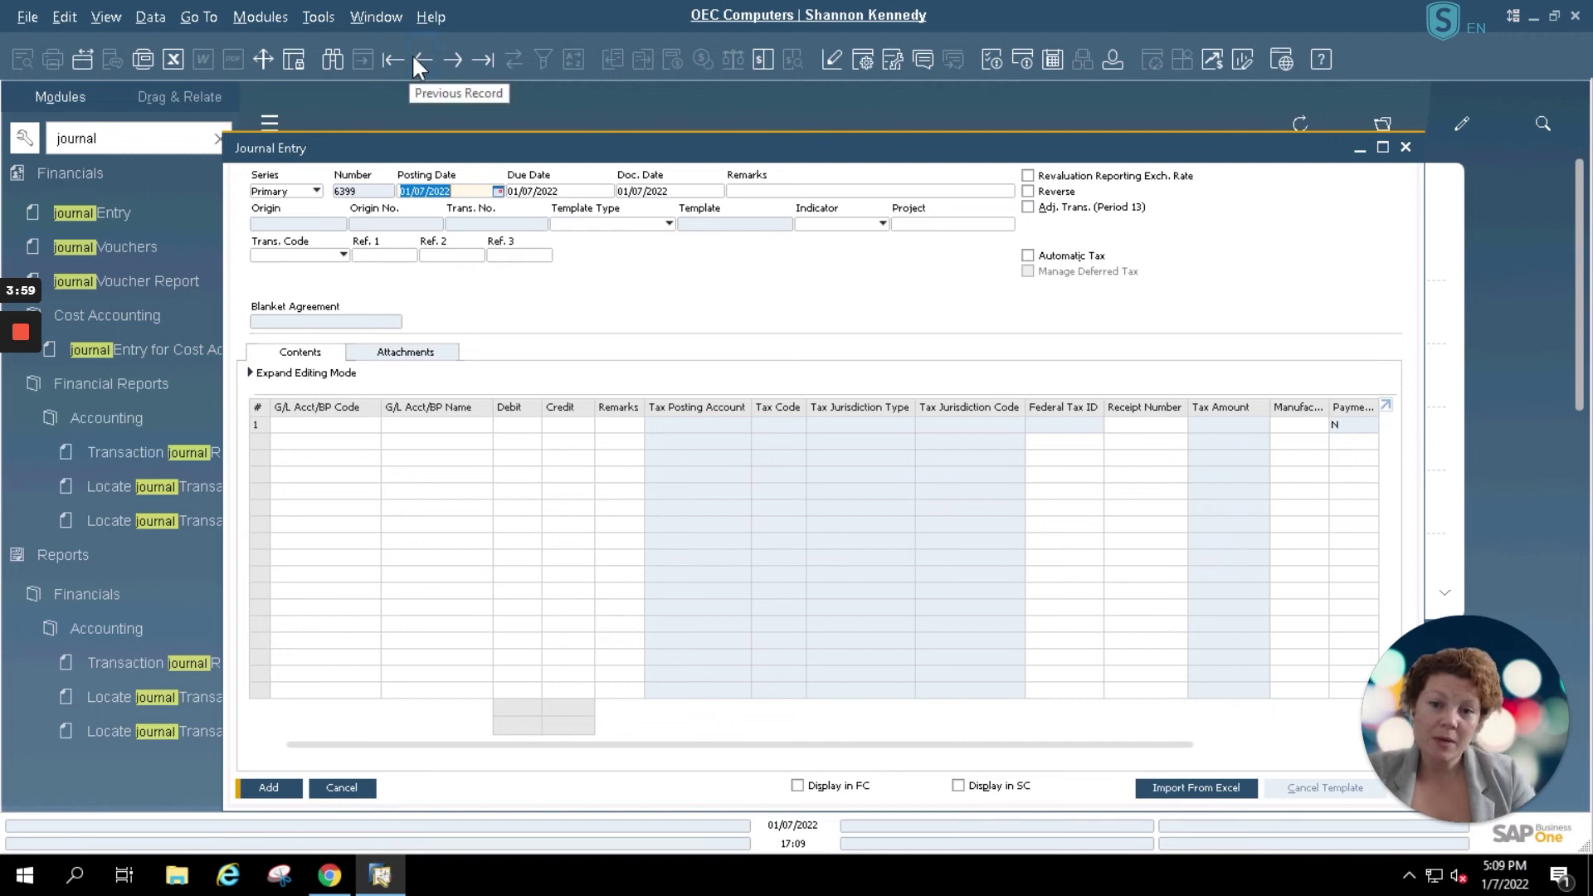
Browse the latest and previous posted journal entries, then close the window.
{"action": "left_click", "coordinate": [415, 59]}
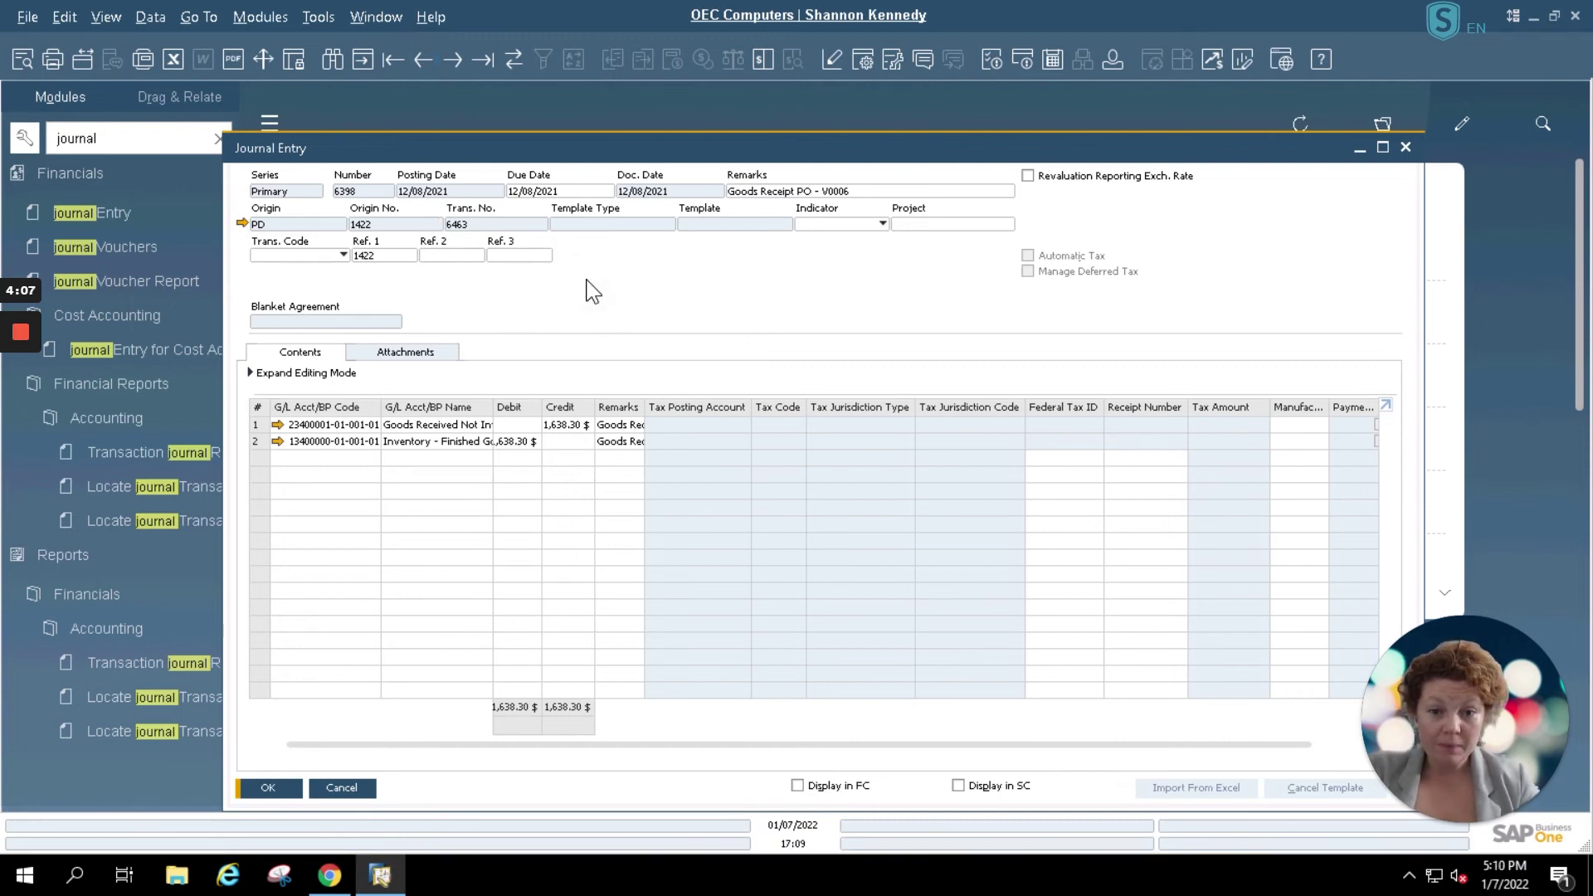
{"action": "left_click", "coordinate": [419, 66]}
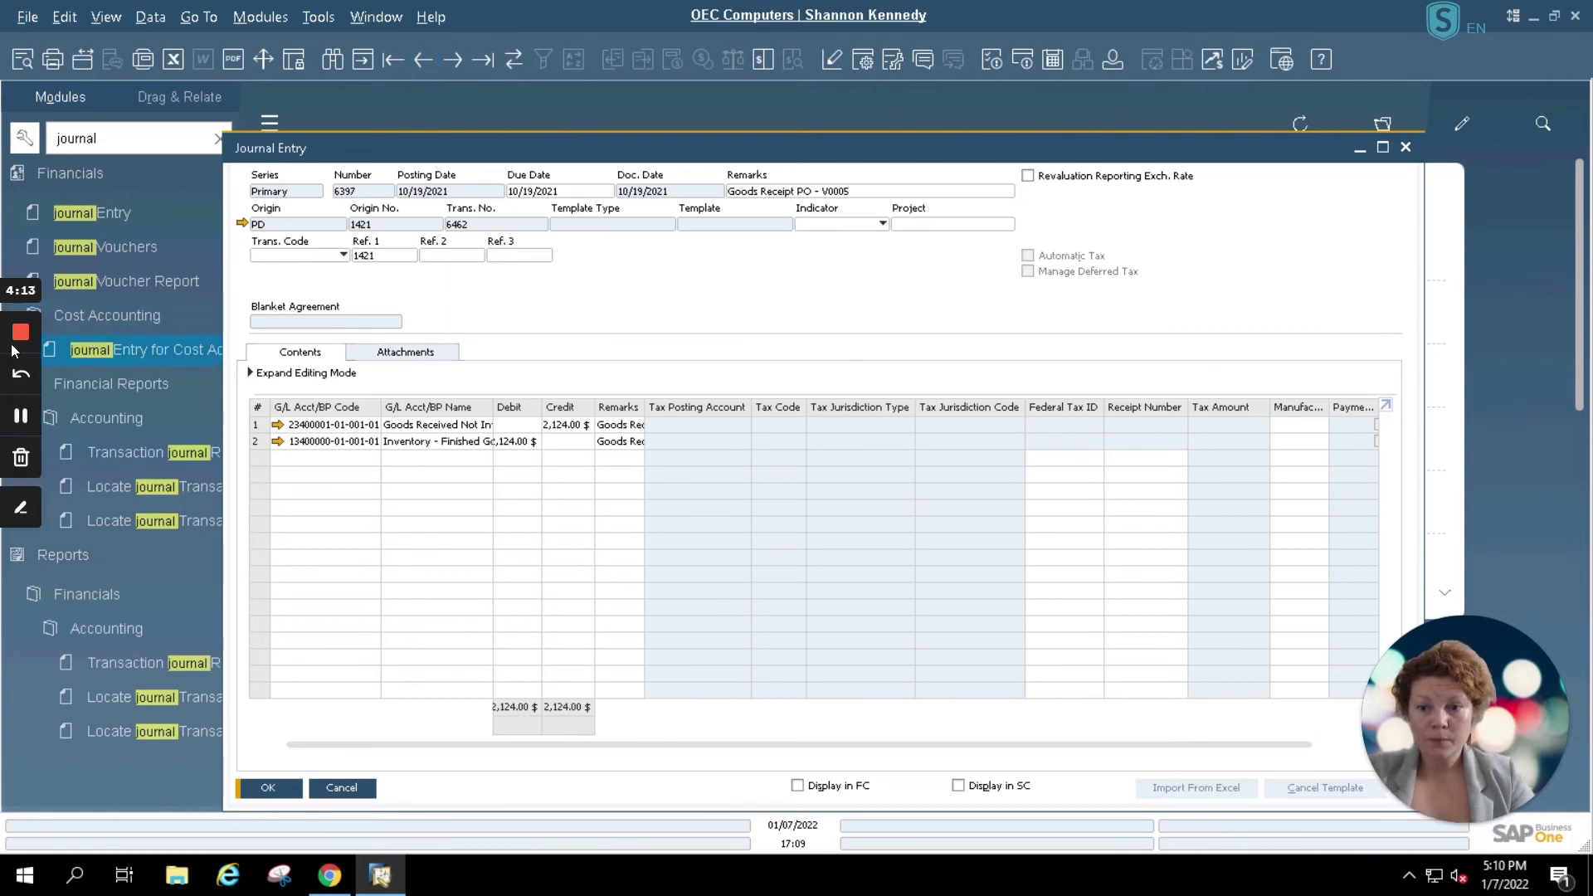
{"action": "left_click", "coordinate": [19, 417]}
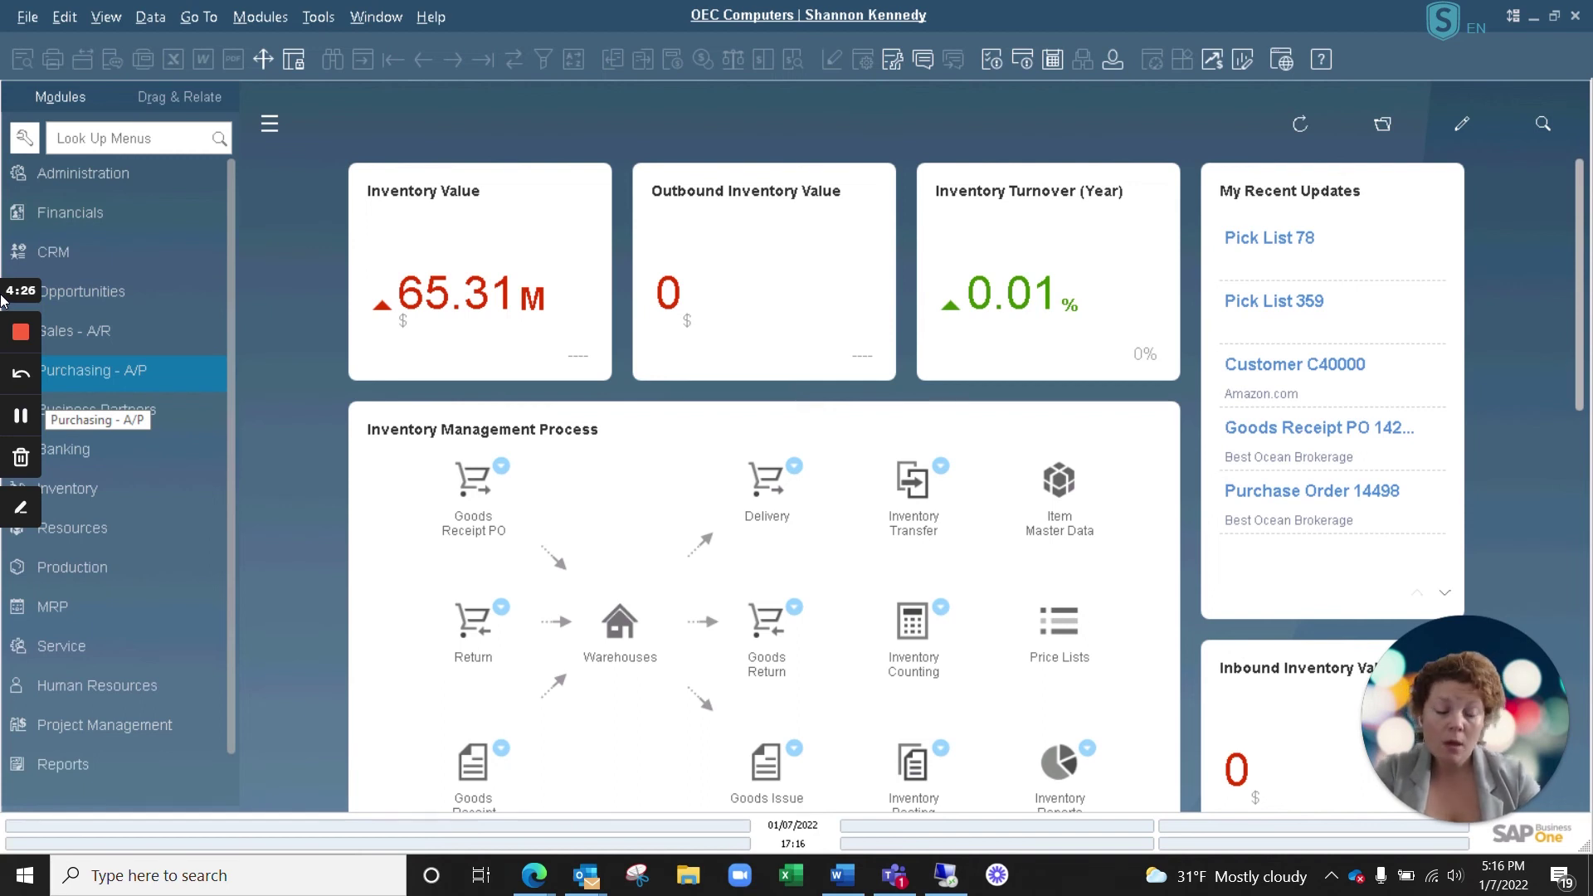
Search the menus for 'period' and open Posting Periods.
{"action": "left_click", "coordinate": [144, 137]}
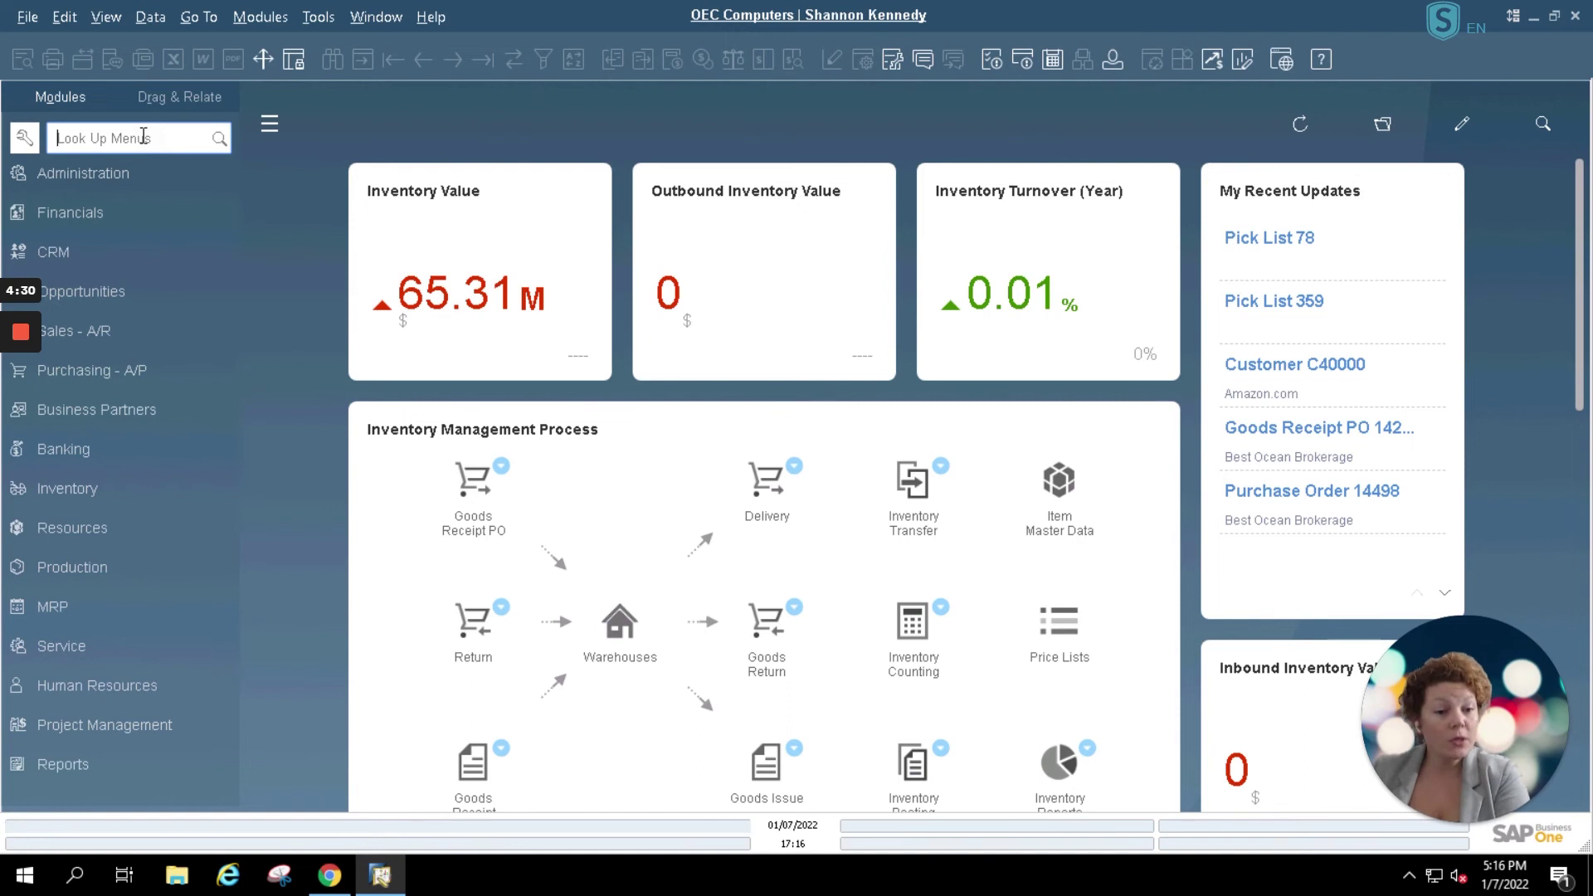
{"action": "type", "text": "period"}
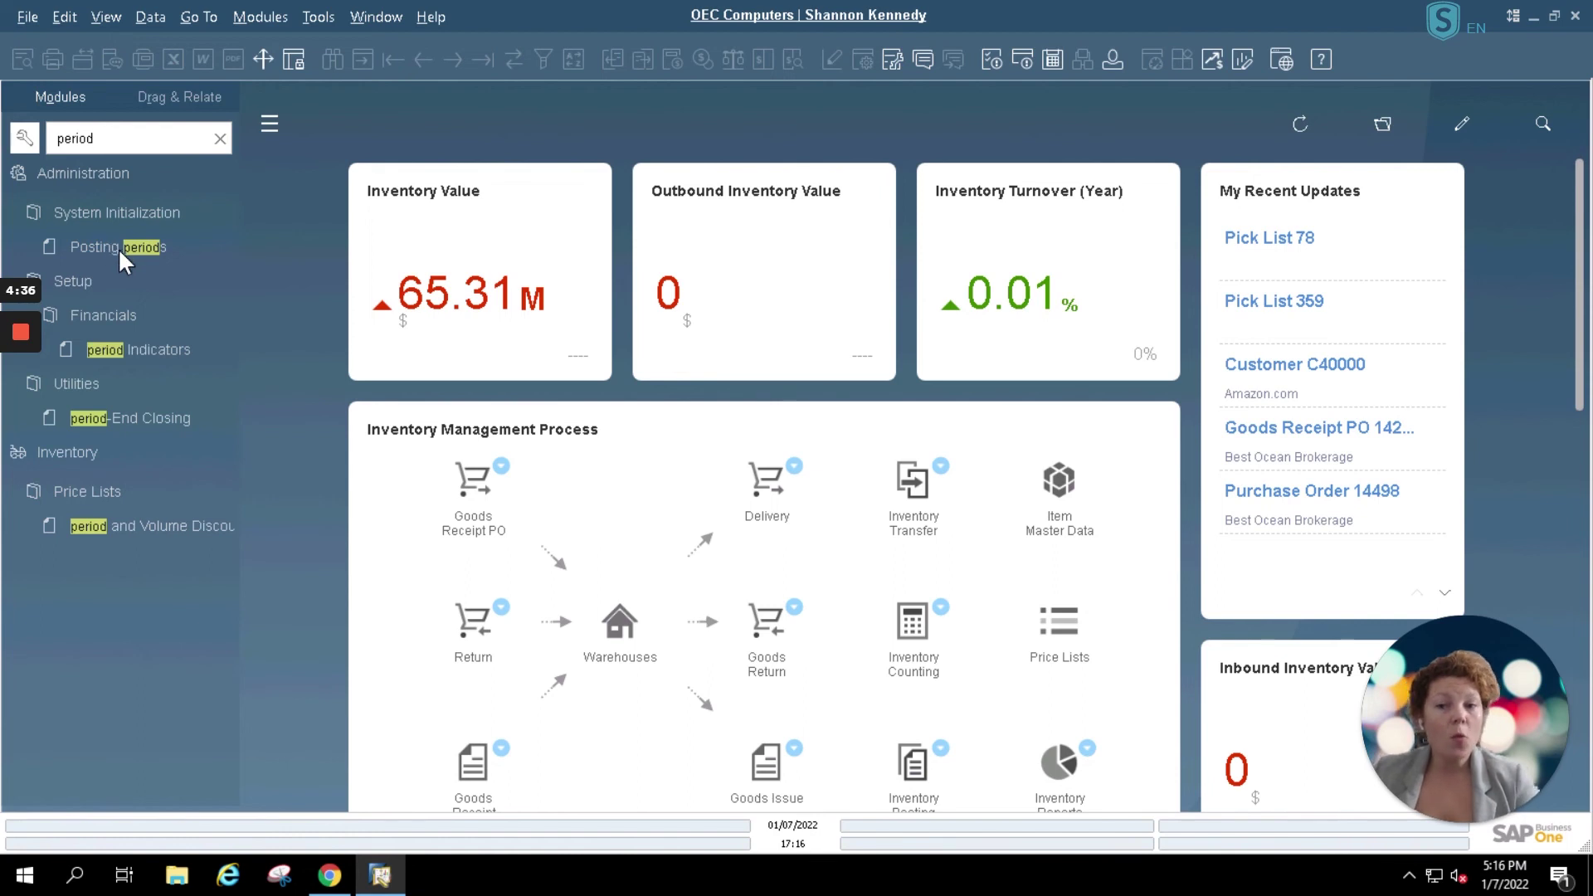
{"action": "left_click", "coordinate": [117, 246]}
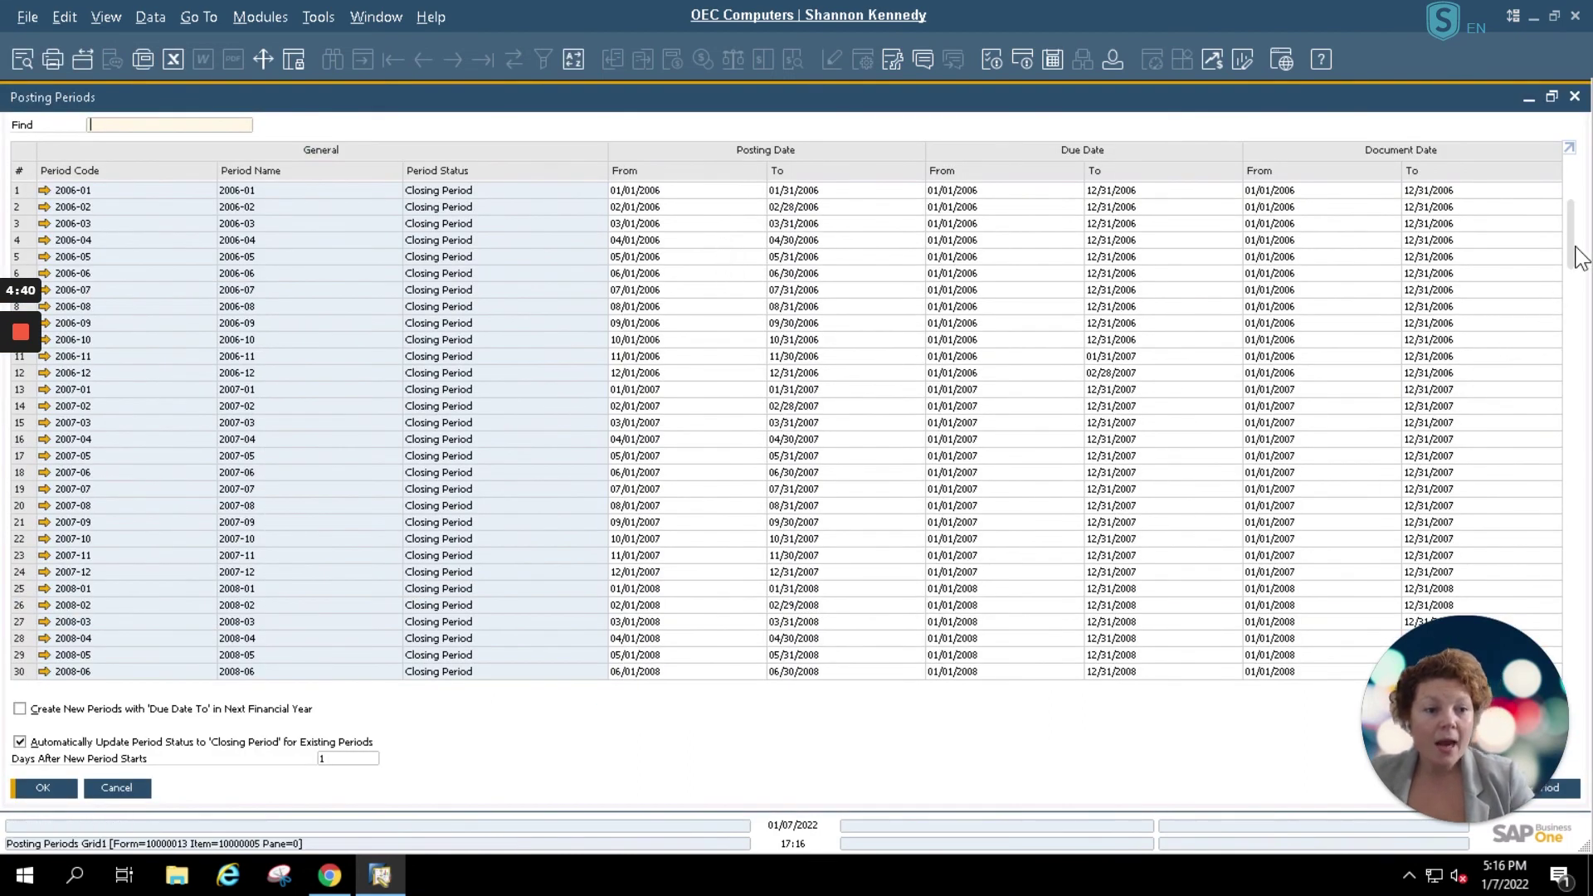
Scroll to the 2021 rows and check the status options for period 2021-12.
{"action": "left_click_drag", "start_coordinate": [1576, 249], "coordinate": [1571, 709]}
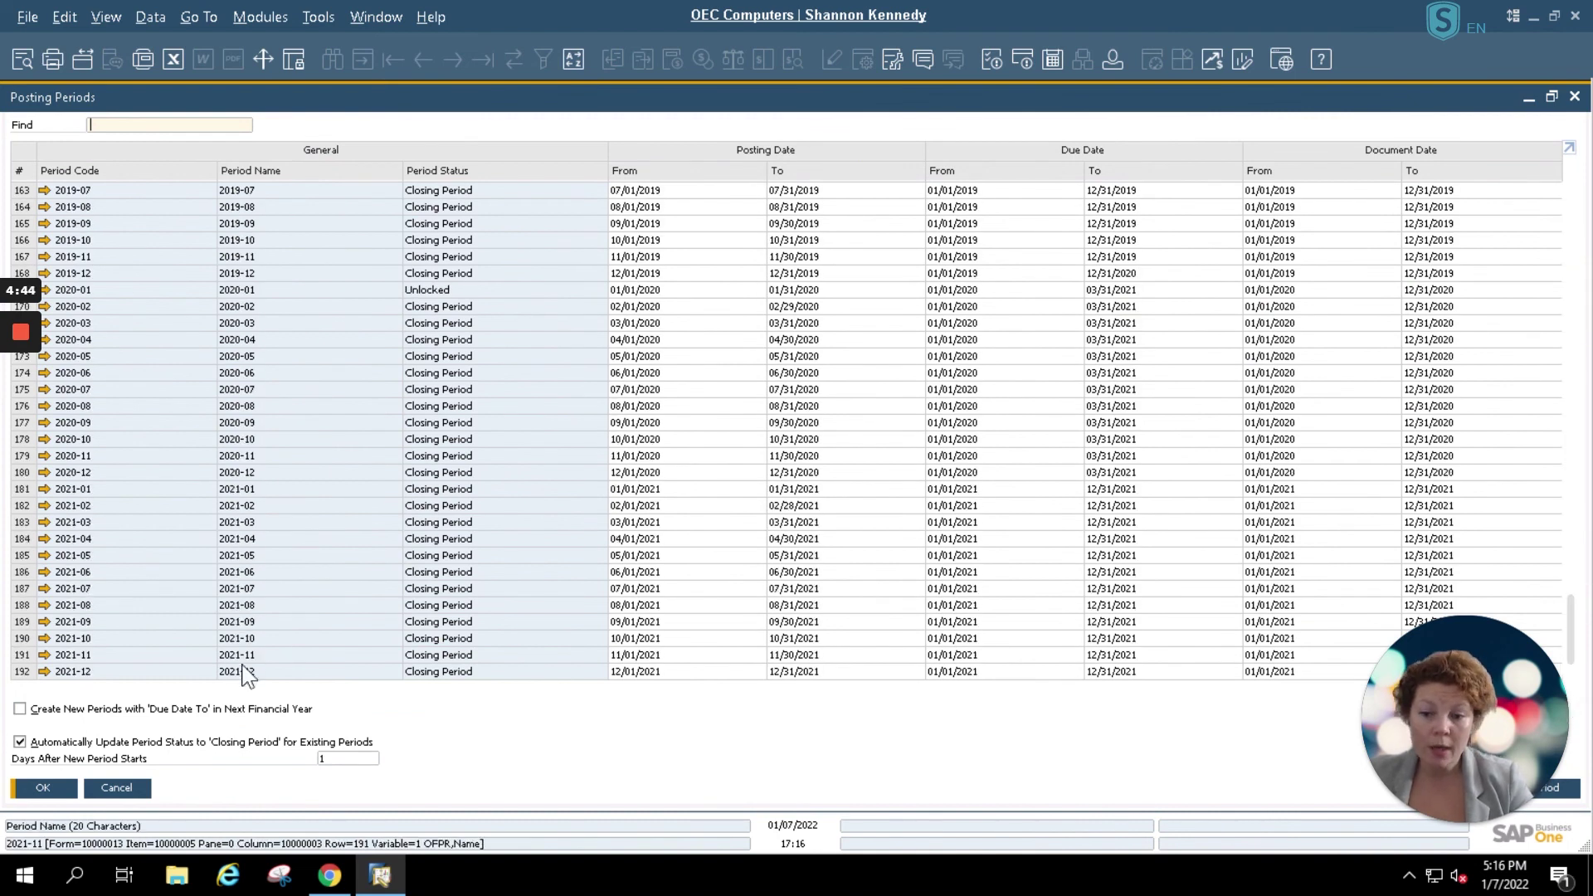
{"action": "left_click", "coordinate": [22, 673]}
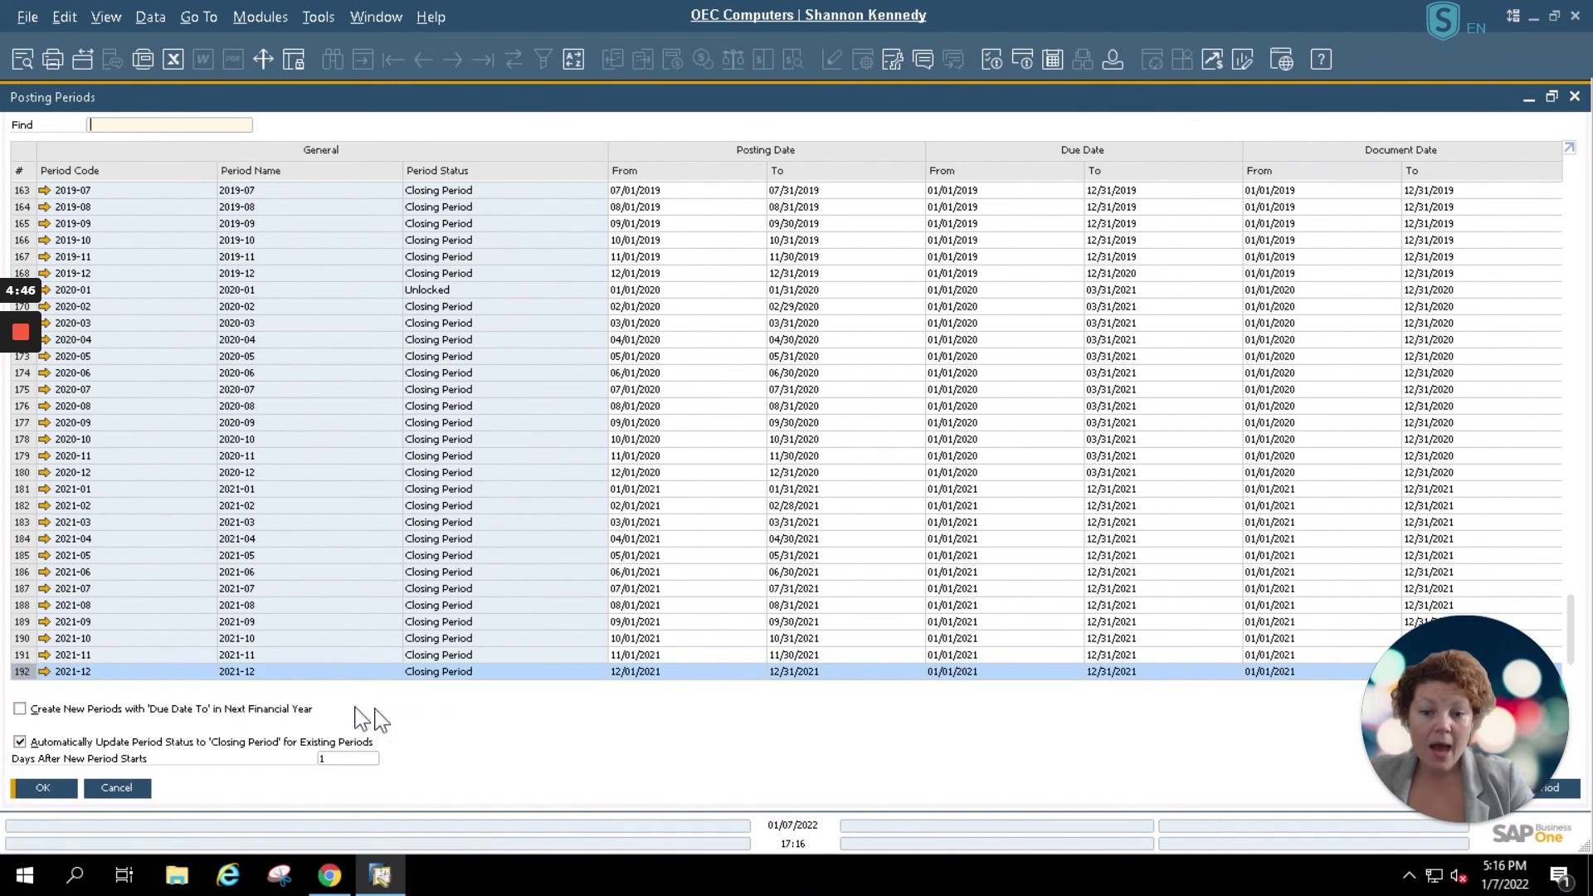
{"action": "right_click", "coordinate": [472, 674]}
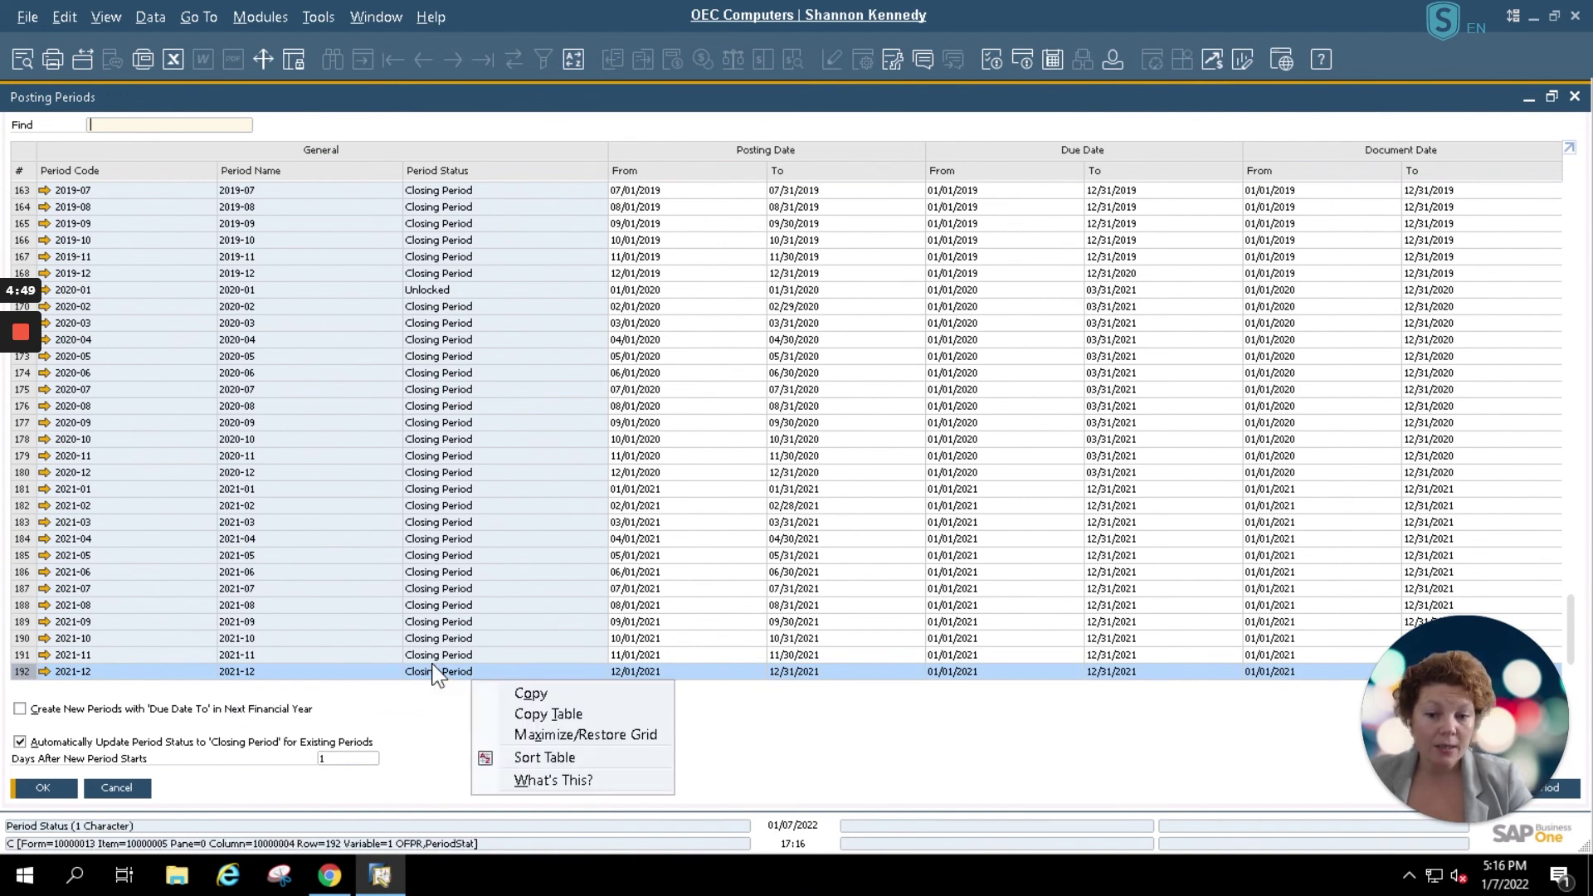
{"action": "left_click", "coordinate": [399, 701]}
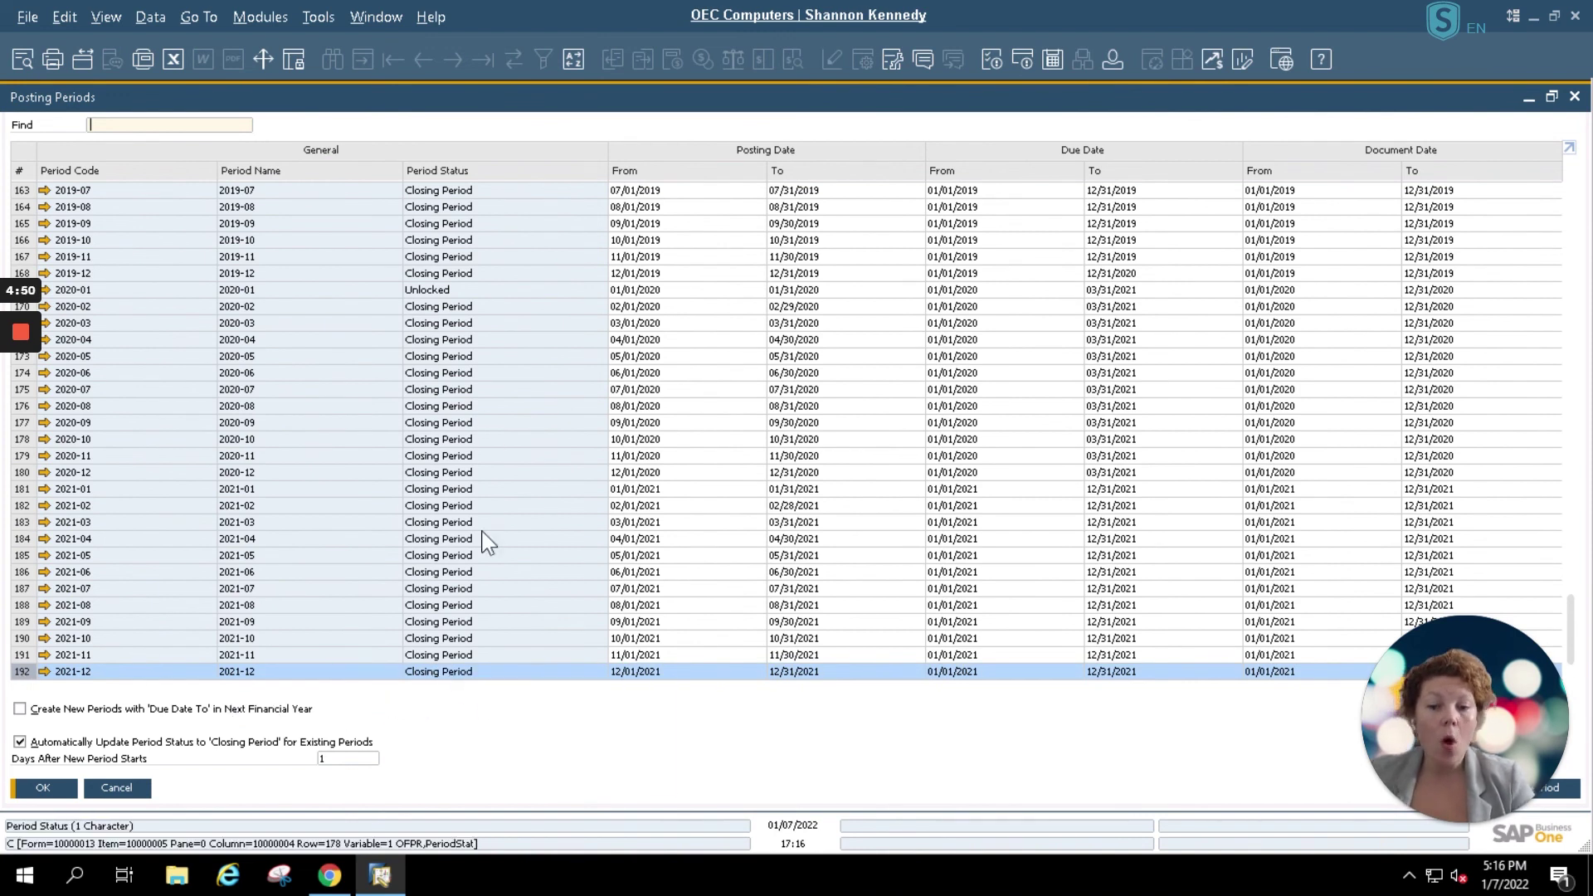